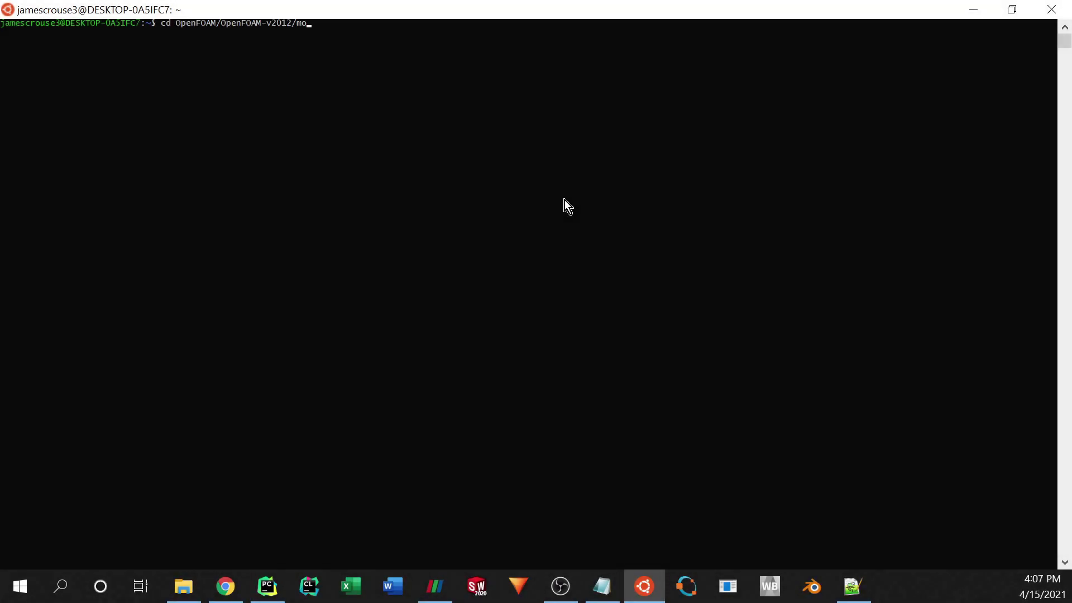
Step: Tab-complete the cd path through cfmesh/tutorials/cartesianMesh
key("BackSpace")
type("m")
key("Tab")
type("tu")
key("Tab")
type("car")
key("Tab")
type("M")
key("Tab")
type("cf")
Step: Finish the path to cfMesh/video_example, enter it, and open it with explorer.exe
key("Tab")
type("v")
key("Tab")
key("Return")
type("explorer.exe .")
key("Return")
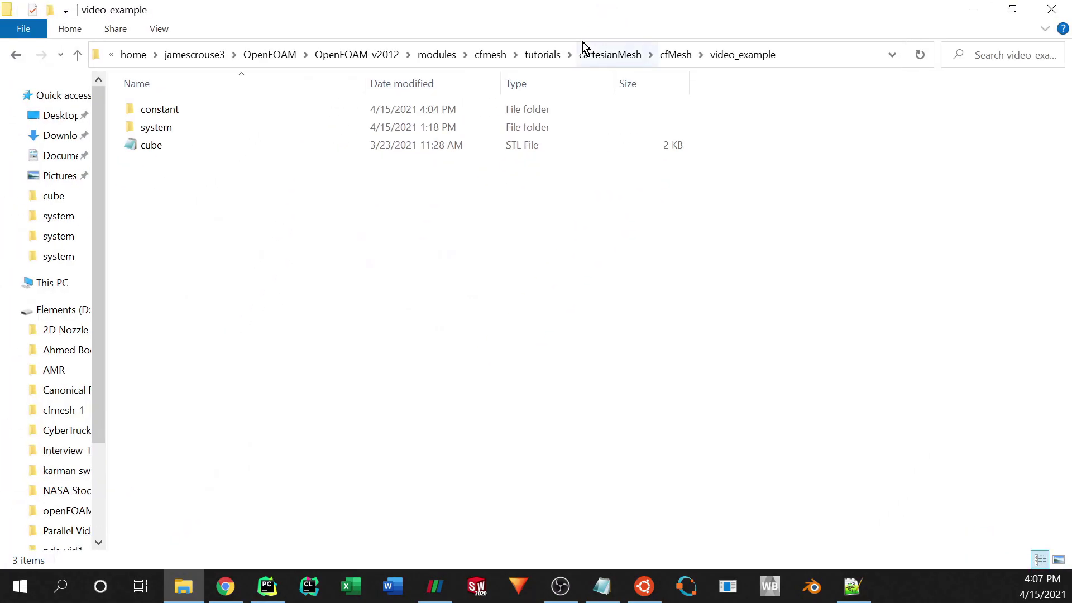
double_click(273, 136)
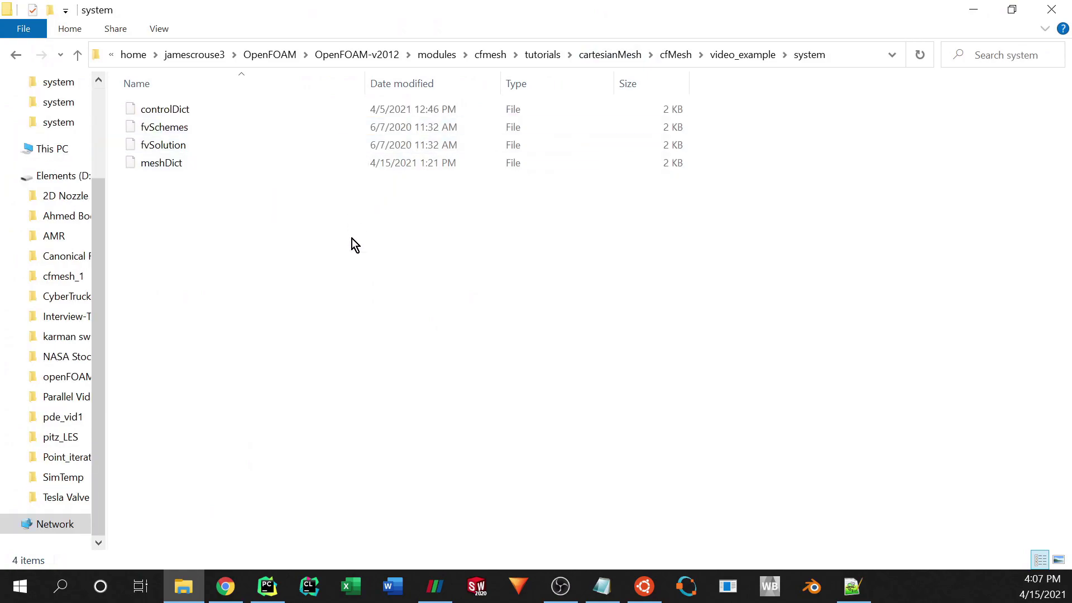
left_click(743, 60)
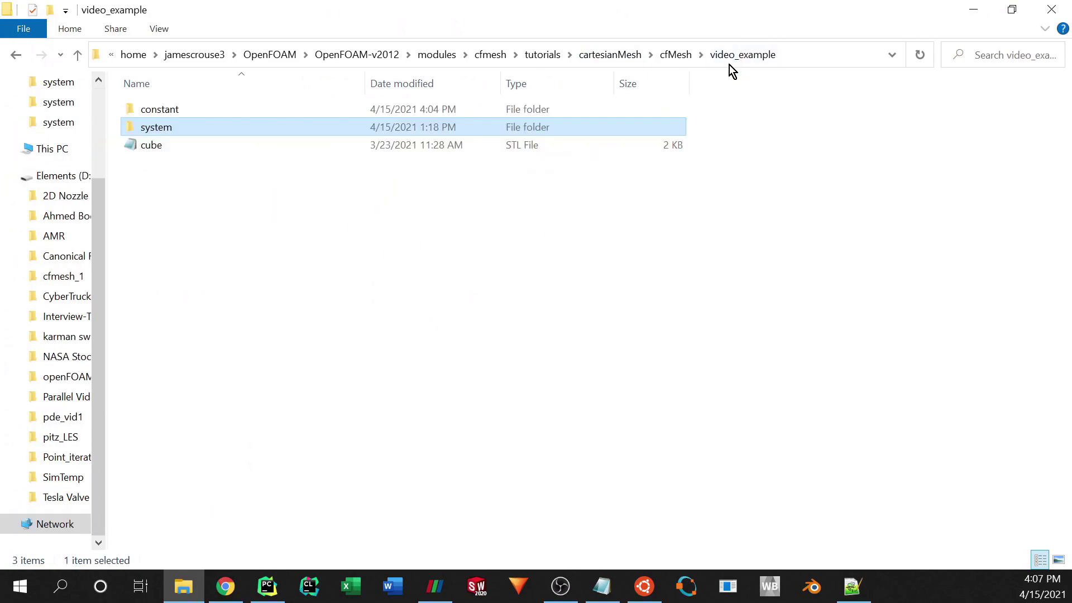
double_click(378, 115)
key("BackSpace")
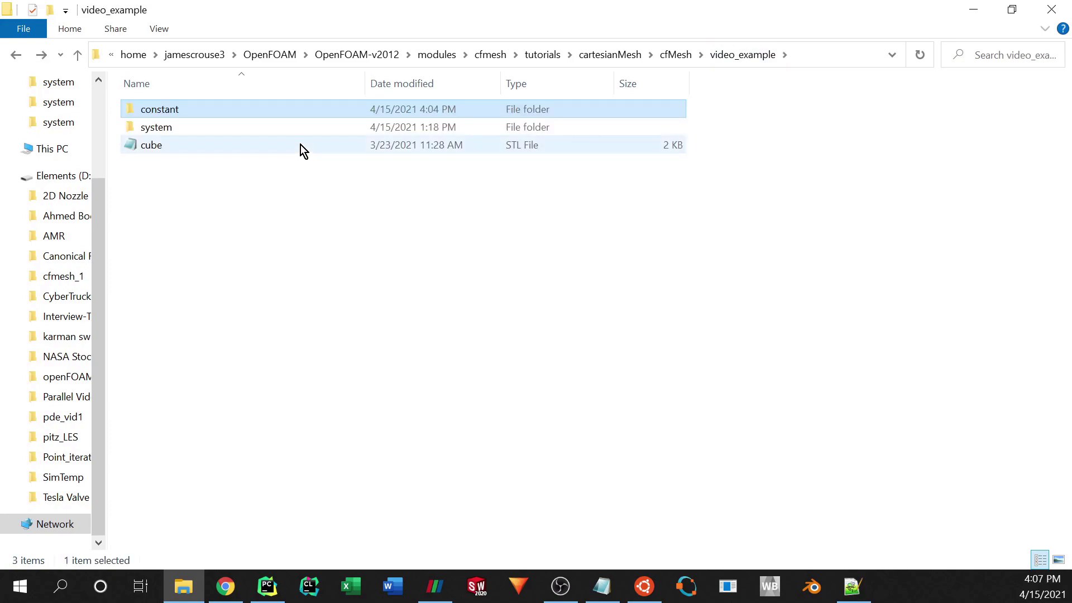
left_click(300, 147)
right_click(300, 146)
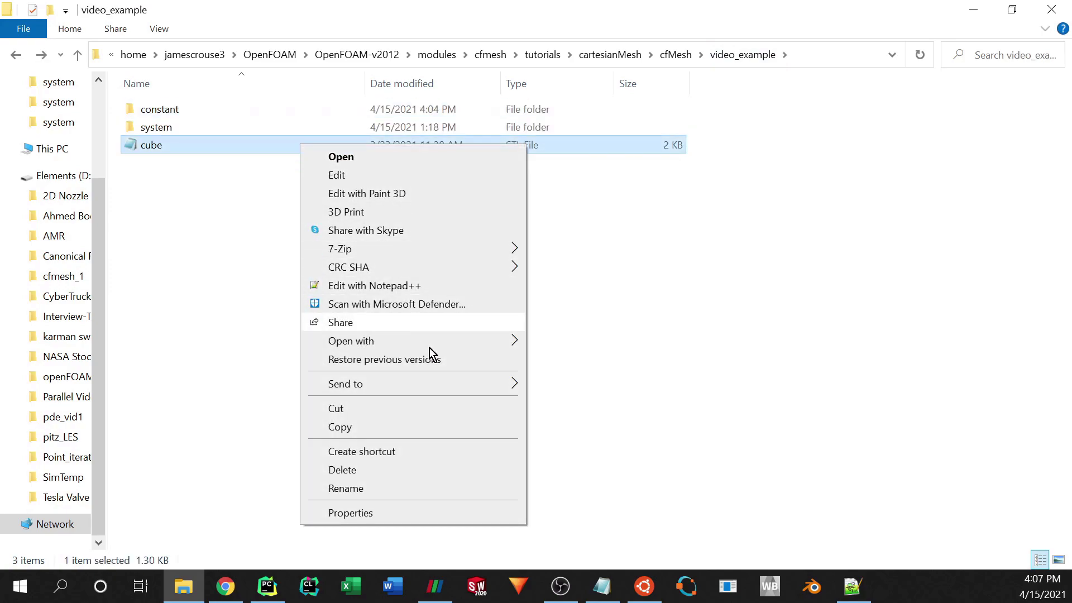
mouse_move(444, 341)
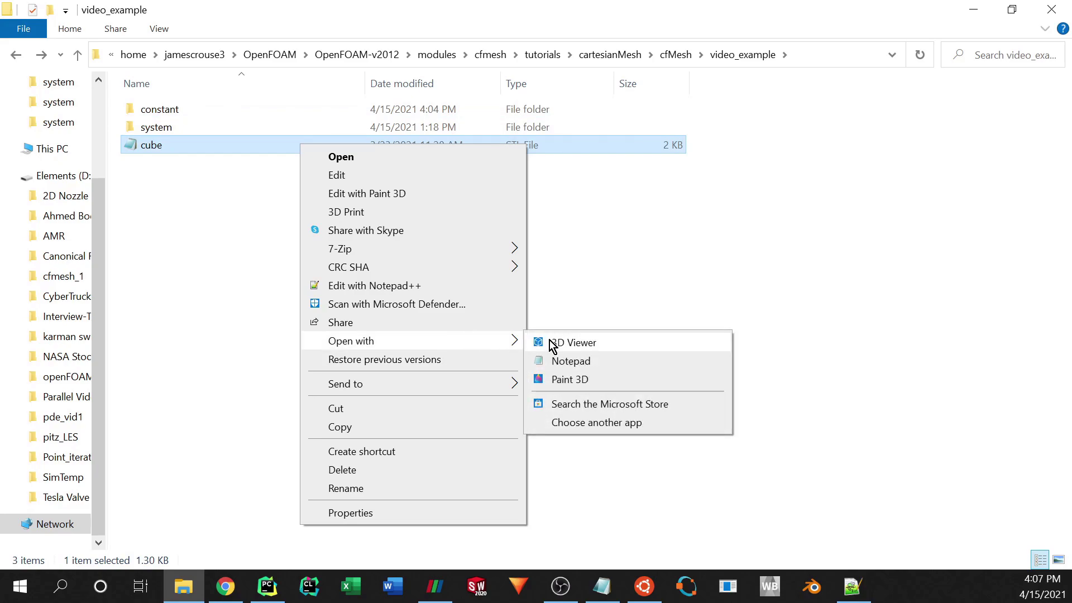
left_click(550, 340)
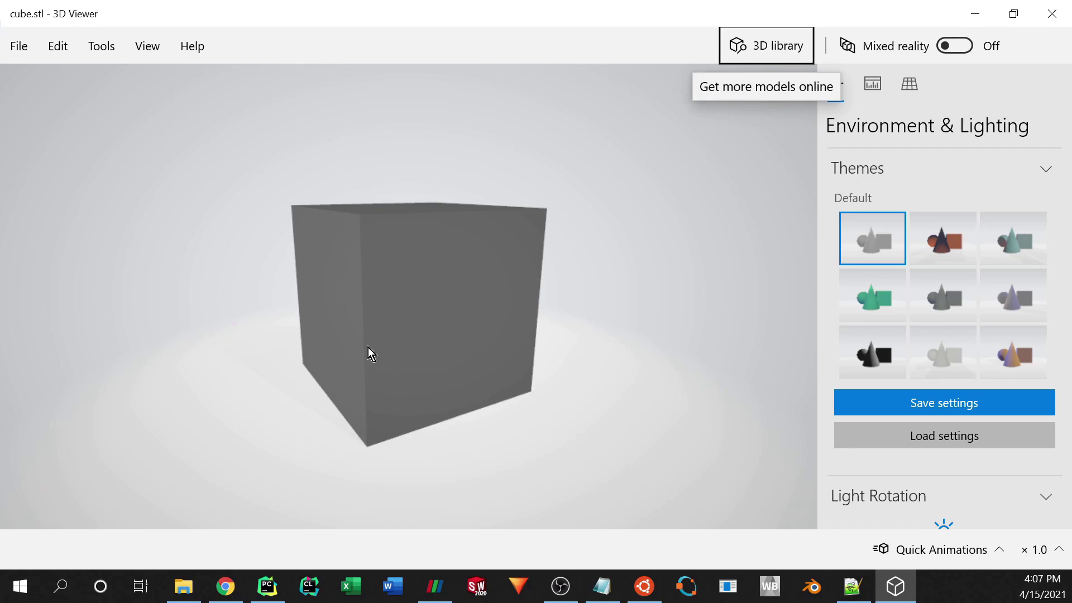
left_click_drag(369, 352, 445, 370)
left_click(1052, 14)
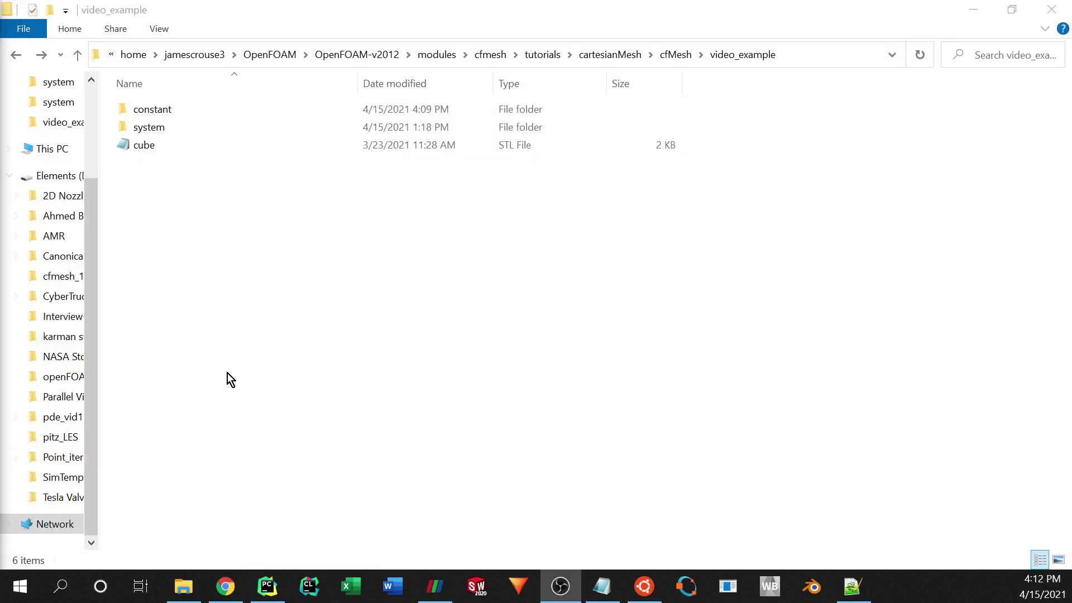
double_click(180, 126)
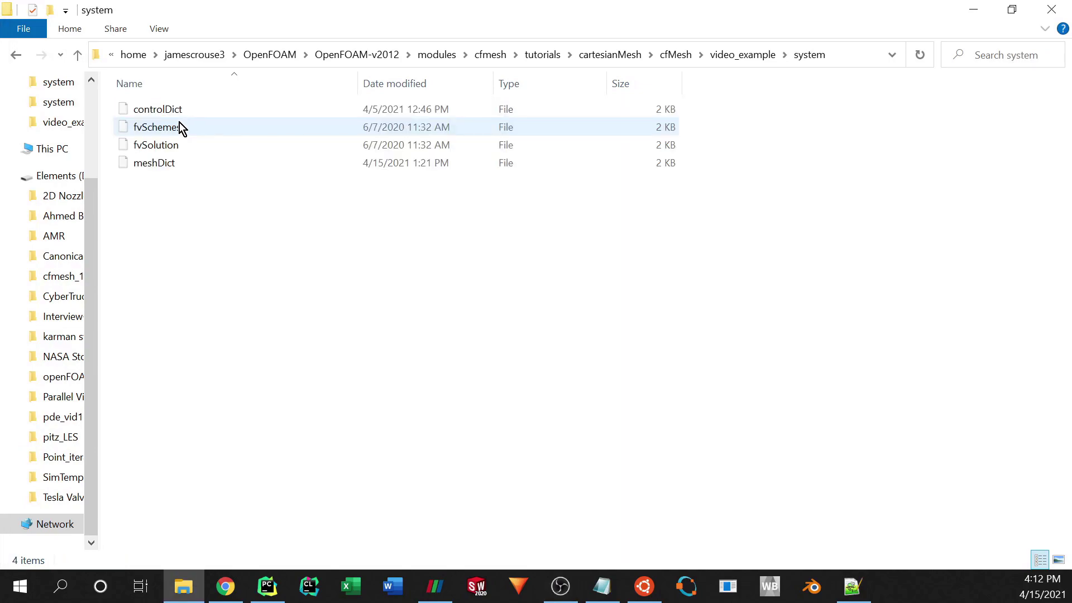
double_click(189, 163)
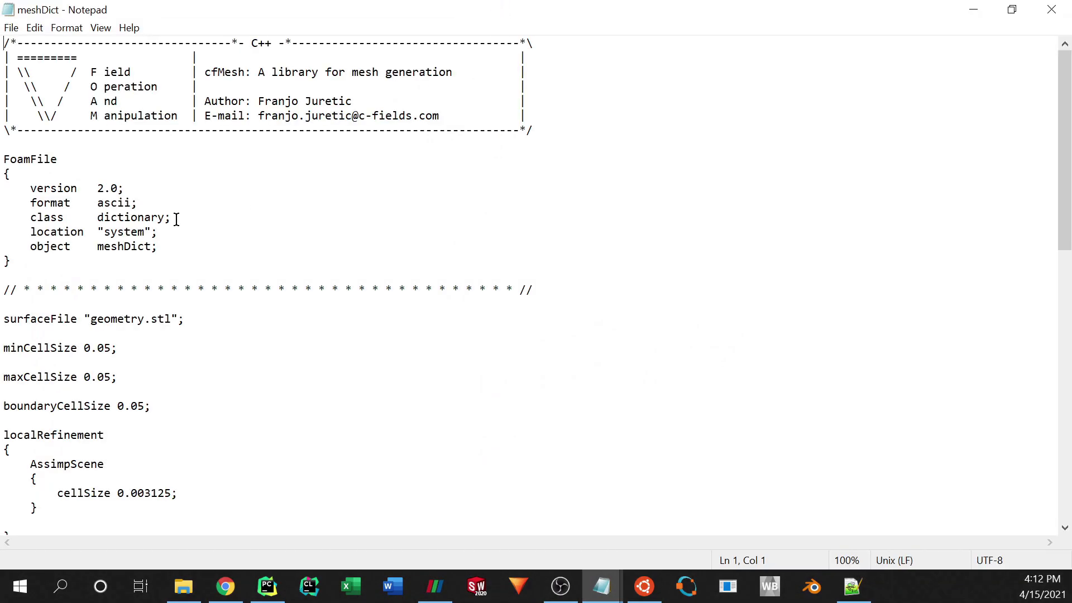
scroll(179, 221, "down", 3)
scroll(425, 301, "down", 9)
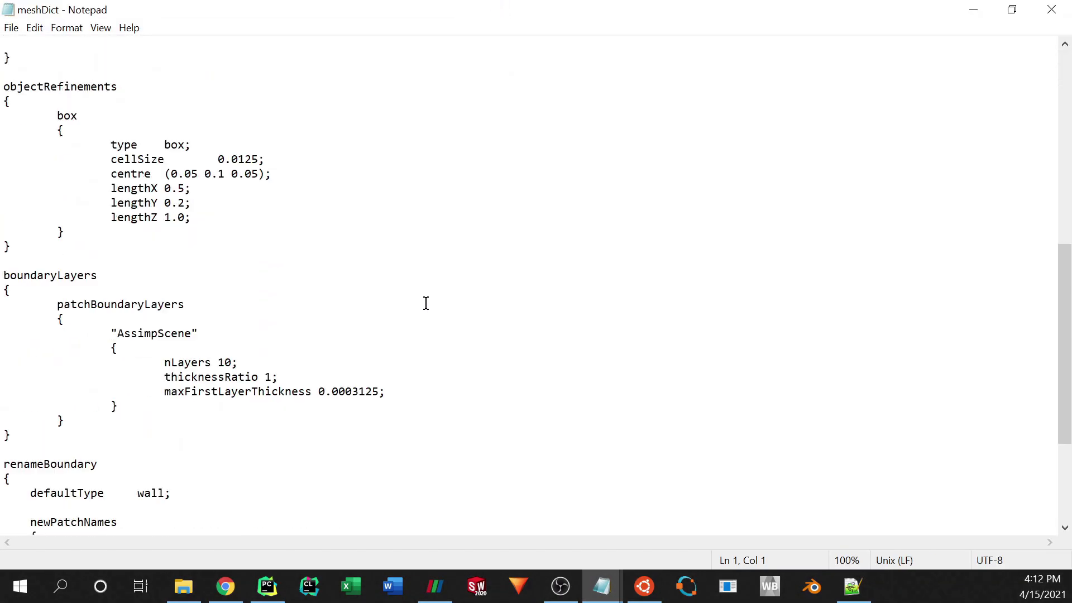
scroll(426, 303, "down", 4)
scroll(458, 302, "up", 8)
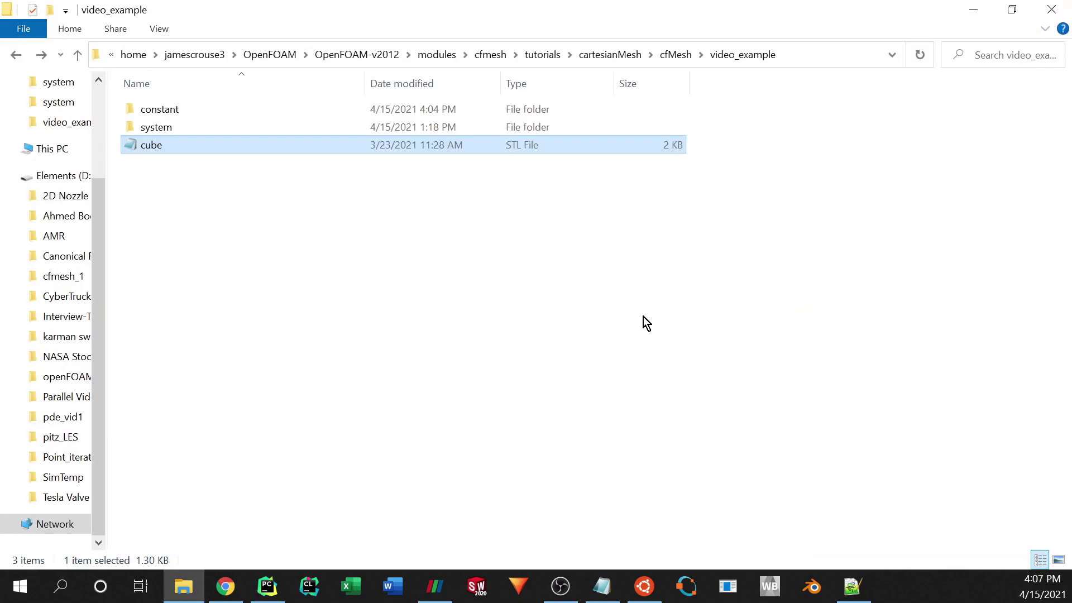
left_click(644, 316)
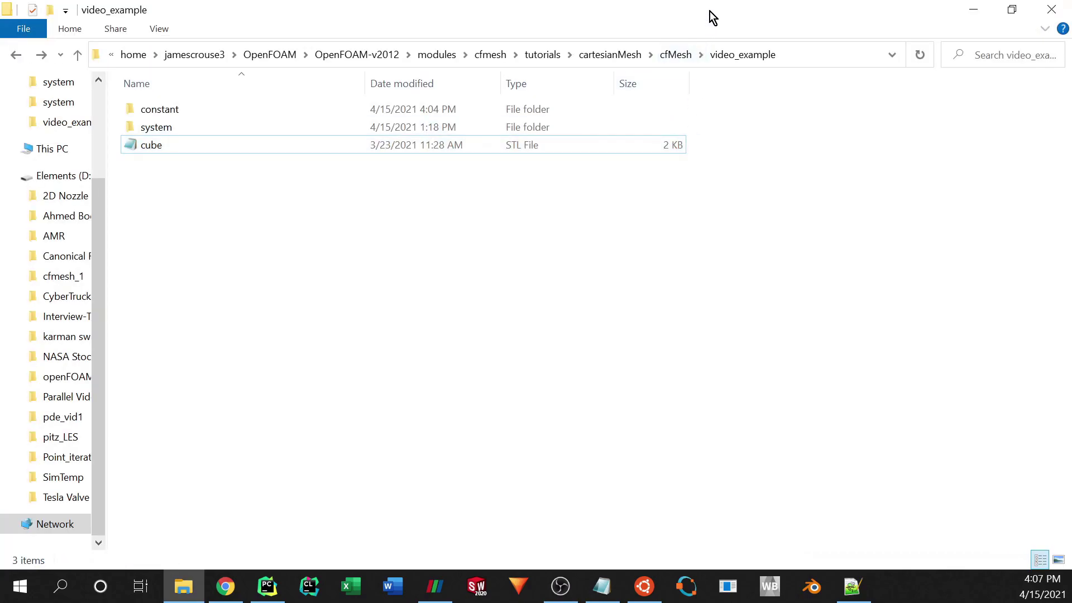
Step: Move File Explorer aside and minimize it to return to the terminal
mouse_move(717, 10)
left_mouse_down()
mouse_move(580, 96)
mouse_move(701, 9)
left_mouse_up()
left_click(972, 8)
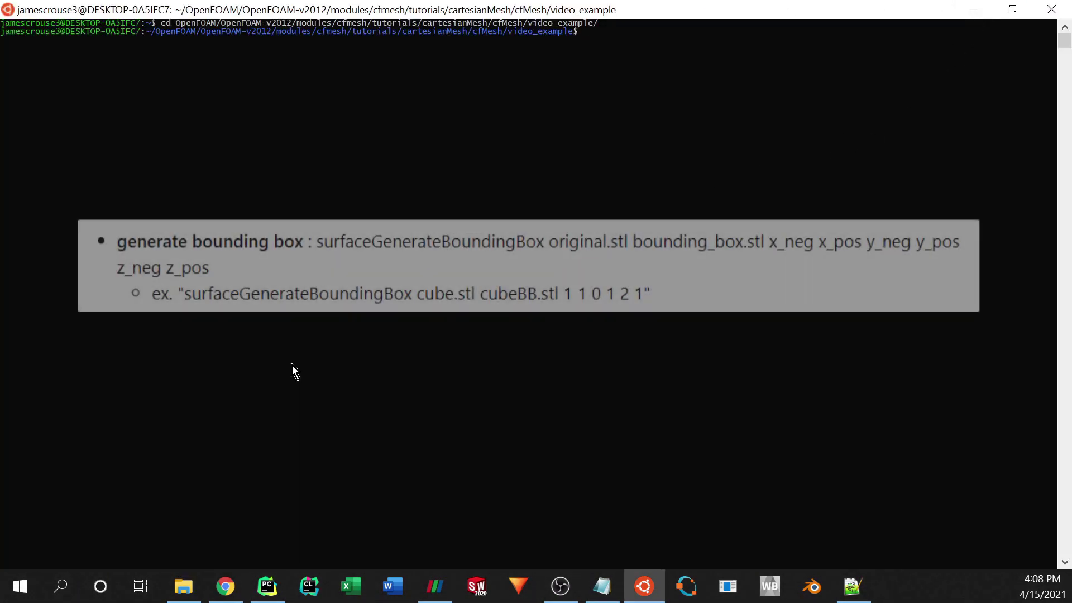
left_click(586, 312)
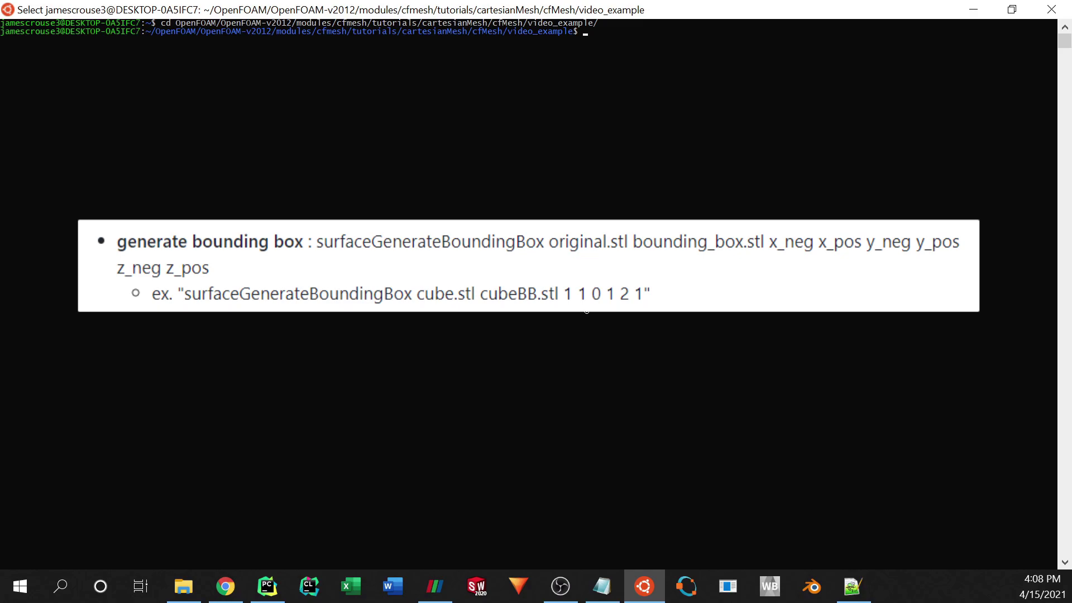
Step: Run surfaceGenerateBoundingBox cube.stl cubeBB.stl 1 1 0 1 2 1, then list the folder to confirm cubeBB.stl
type("surfa")
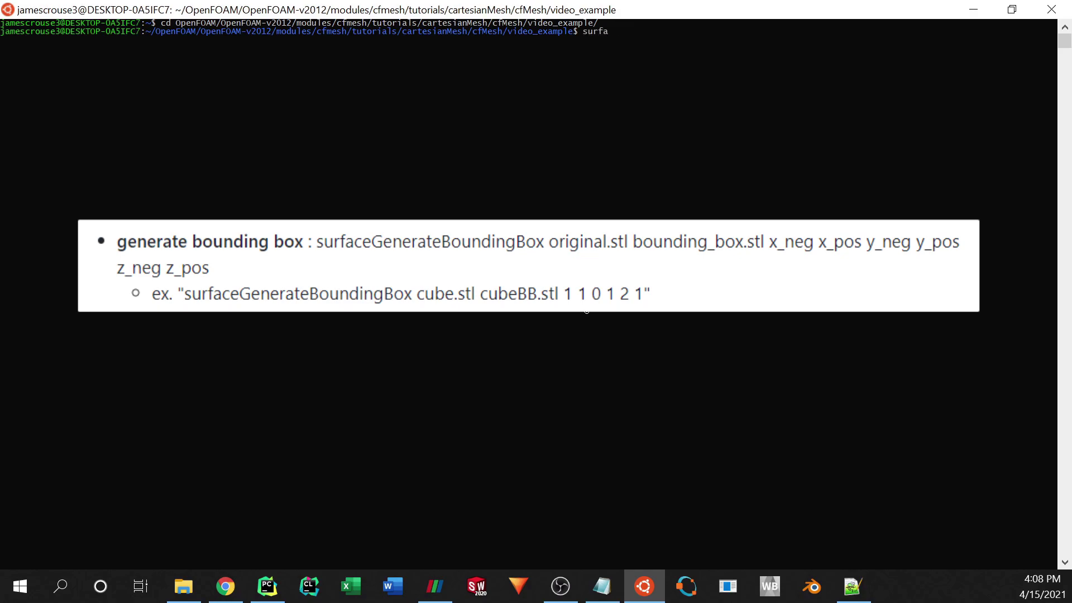
type("ceG")
key("Tab")
type("cube.stl ")
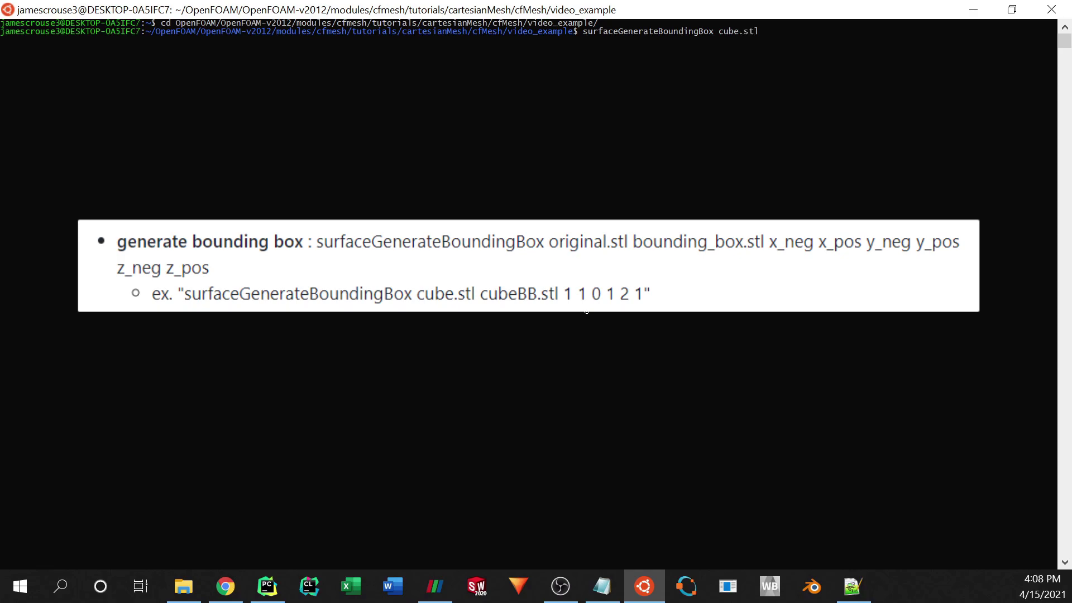
type("cubeBB.stl 1 1")
key("alt+Tab")
left_click(885, 107)
type("0 1 2 1")
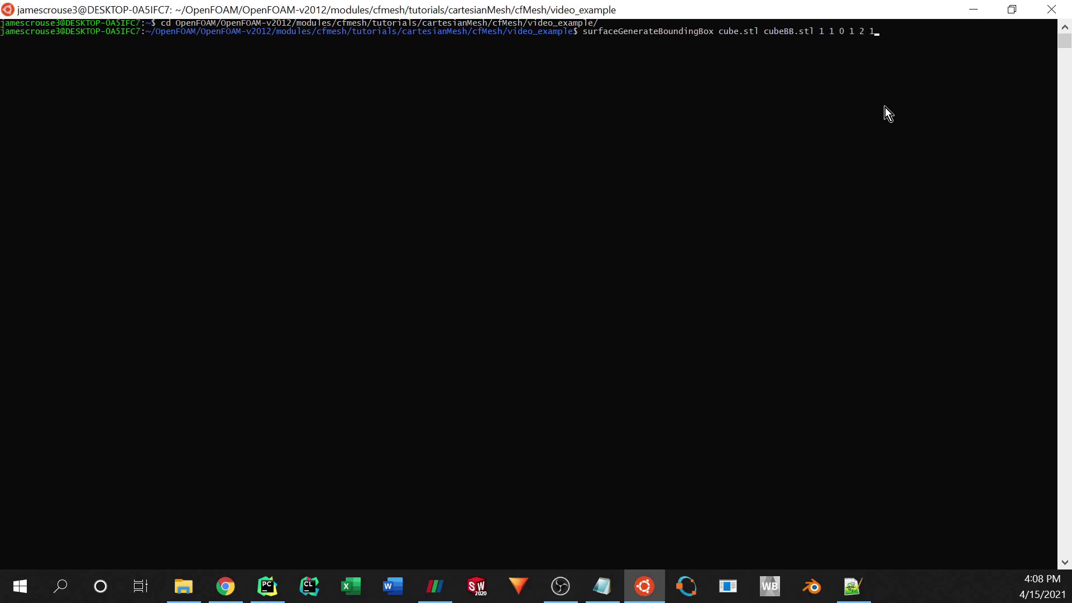
key("Return")
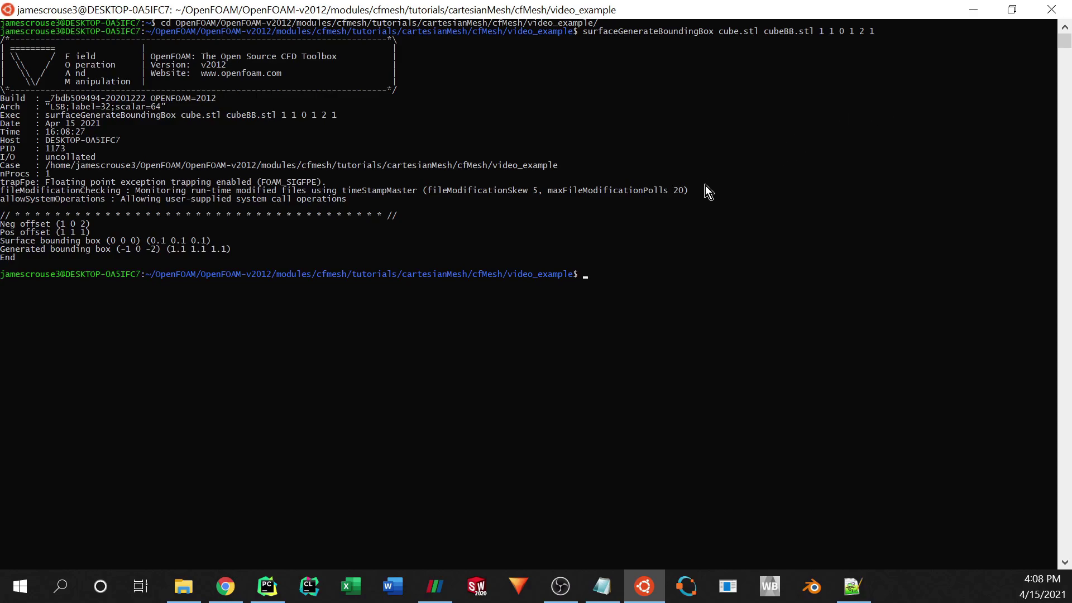
type("ls")
key("Return")
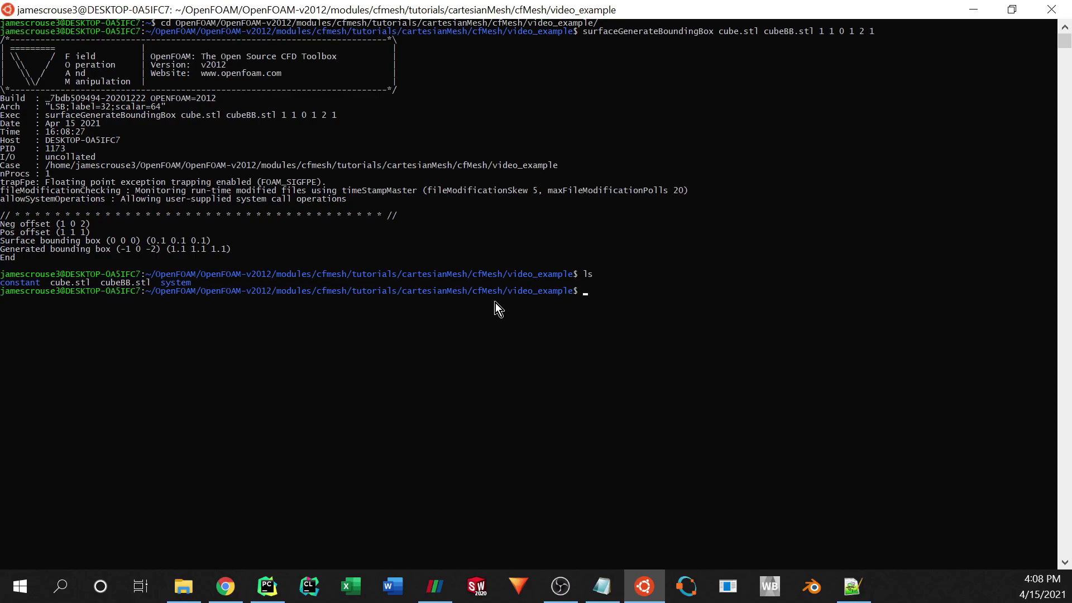
Step: Concatenate cube.stl and cubeBB.stl into geometry.stl and list the folder to confirm it
left_click(595, 287)
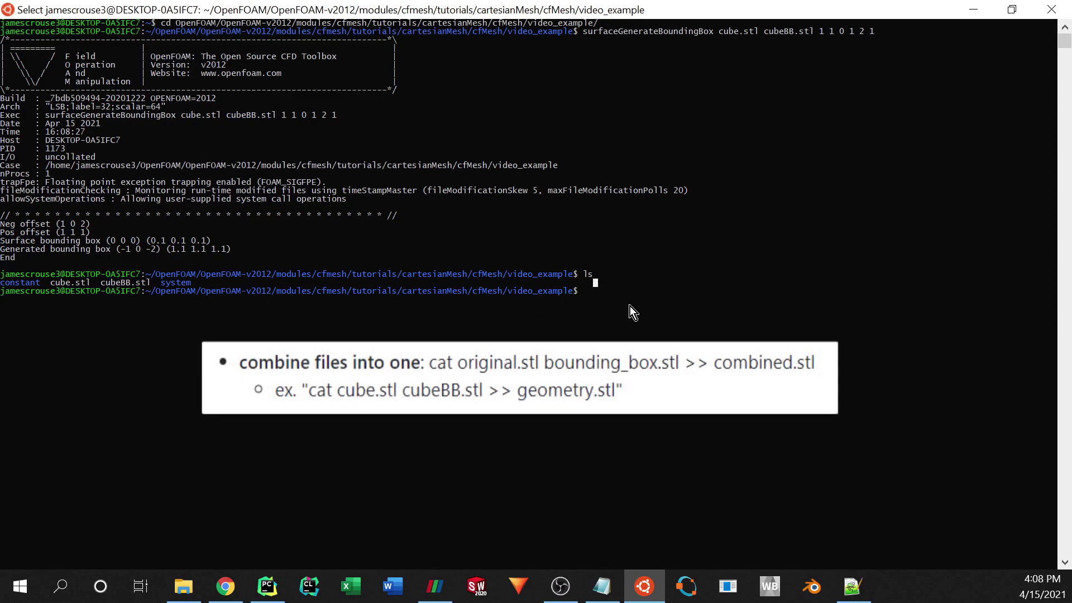
type("cat cube.stl cub")
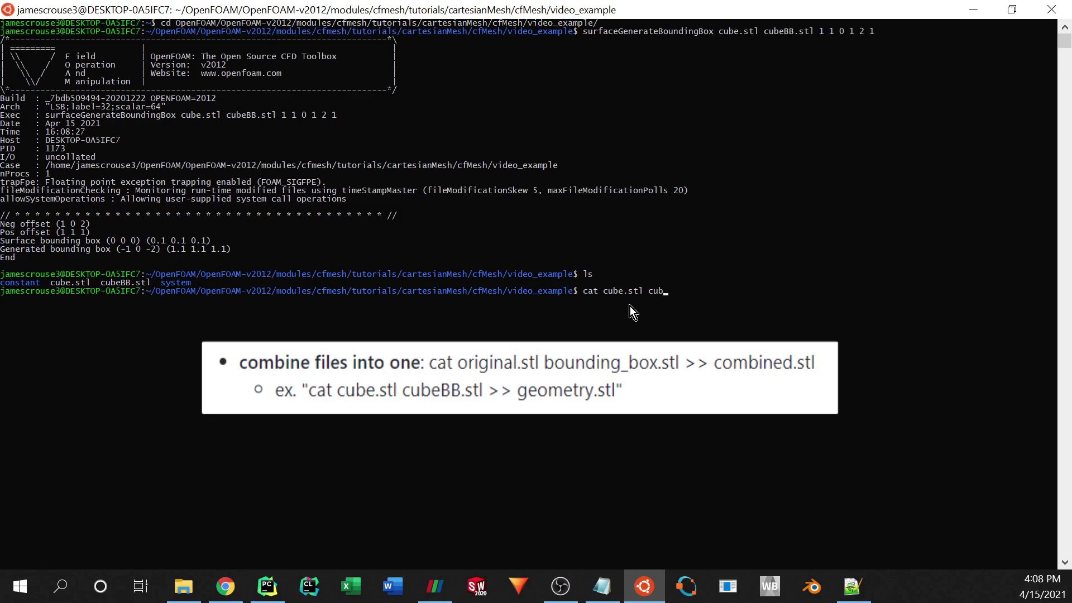
type("eB")
key("Tab")
type(">> geometry.stl")
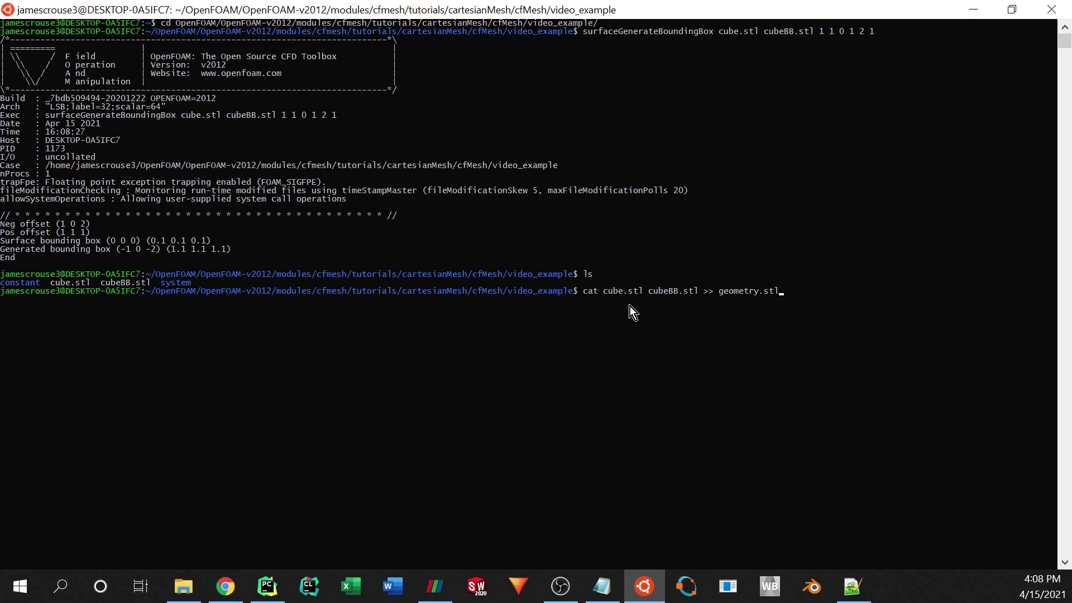
key("Return")
type("ls")
key("Return")
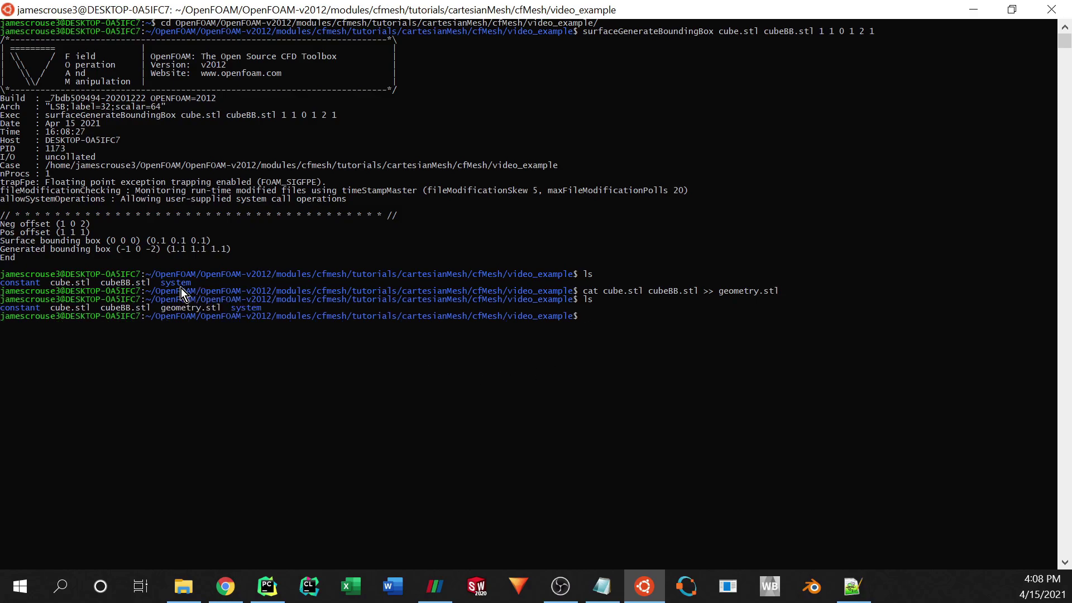
Step: Refresh the video_example folder in Explorer and open geometry.stl in 3D Viewer
left_click(182, 588)
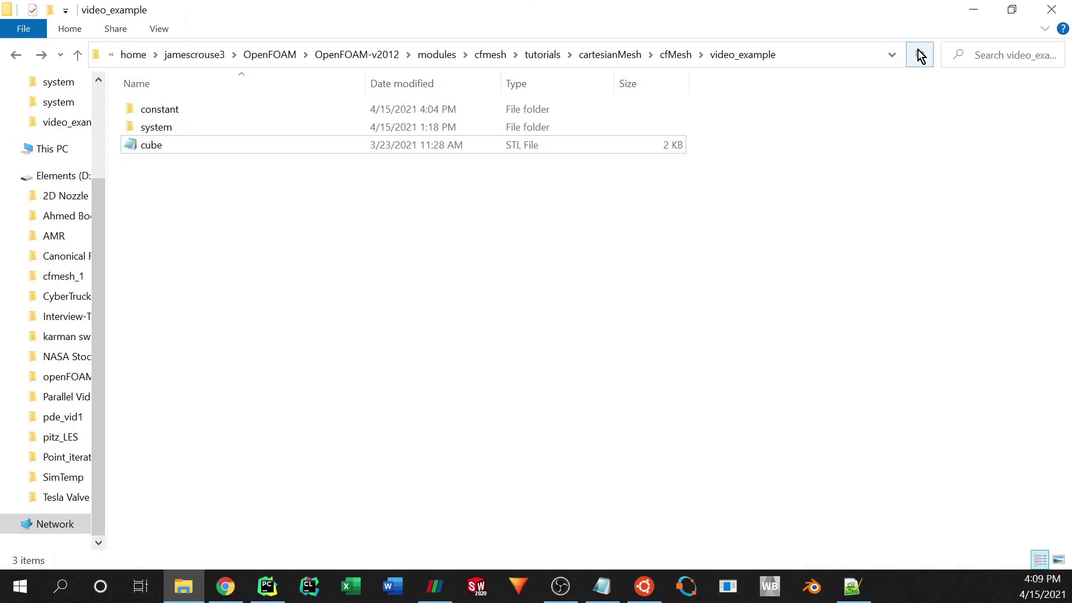
left_click(920, 55)
right_click(270, 181)
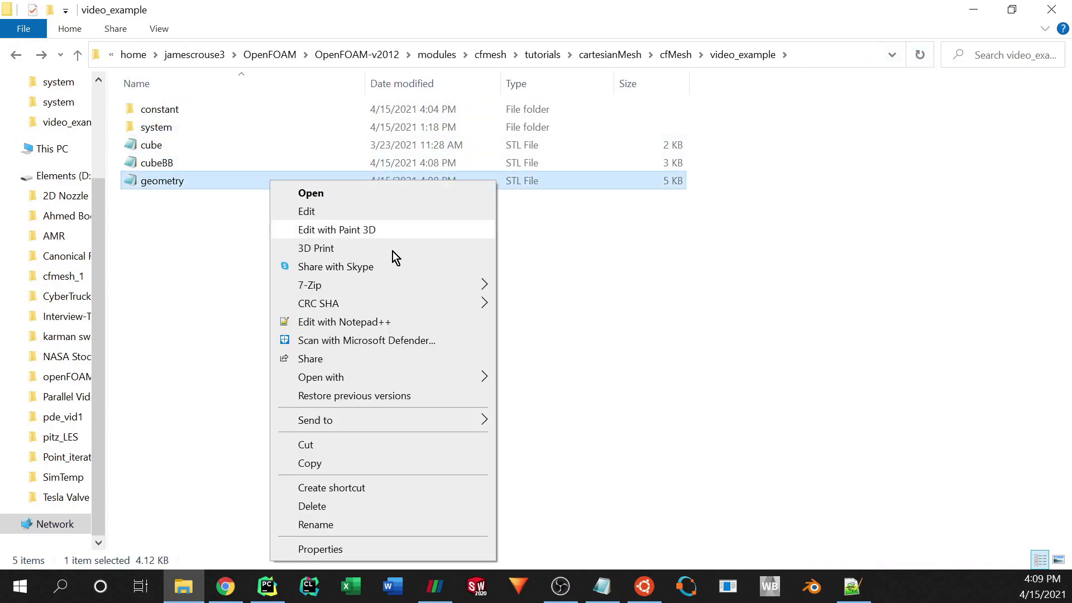
mouse_move(412, 376)
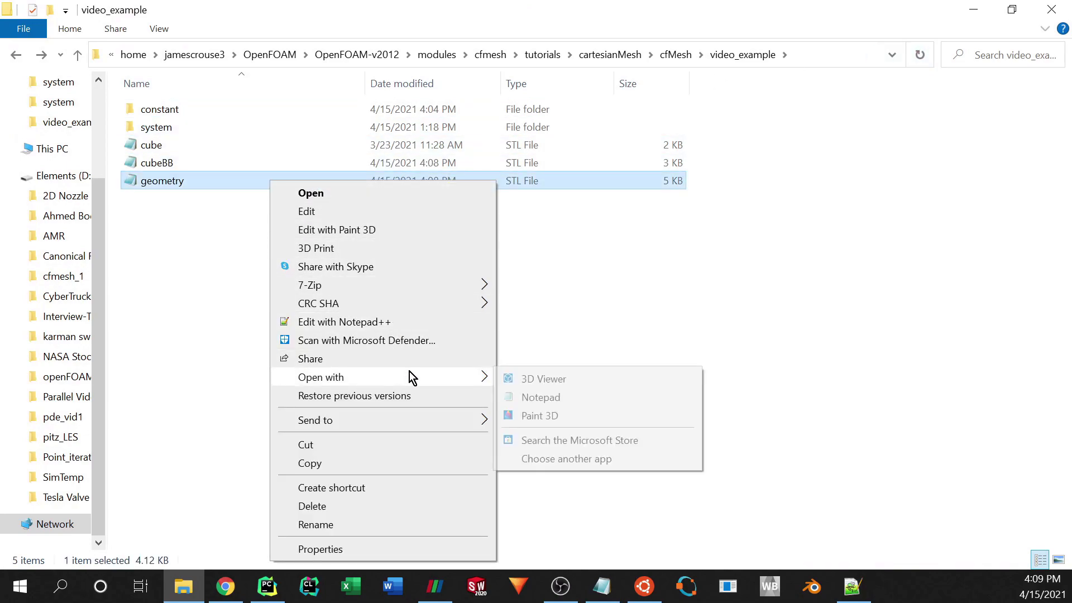
left_click(521, 382)
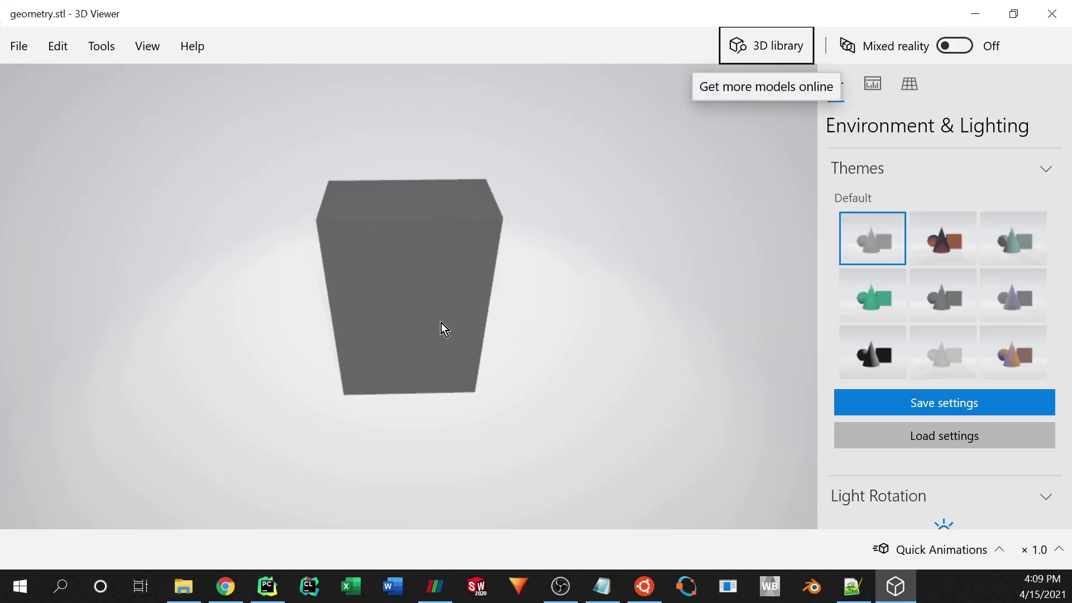
Step: Orbit and zoom the box in 3D Viewer to reveal the small cube inside, then close it
mouse_move(441, 324)
left_mouse_down()
mouse_move(395, 433)
mouse_move(469, 345)
mouse_move(447, 339)
left_mouse_up()
scroll(436, 349, "up", 10)
left_click_drag(357, 376, 273, 286)
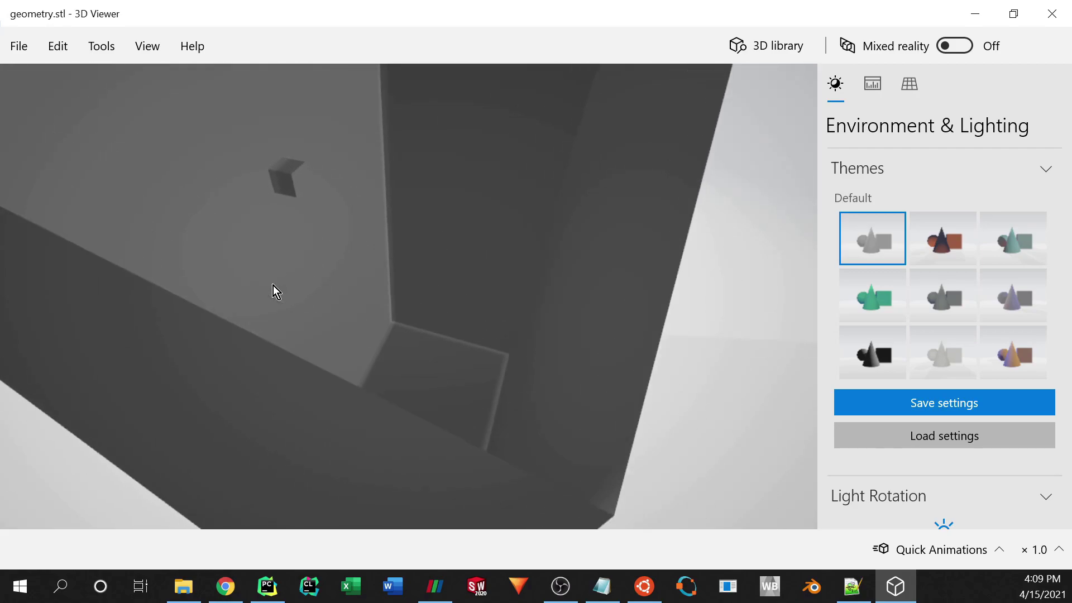
left_click(1068, 17)
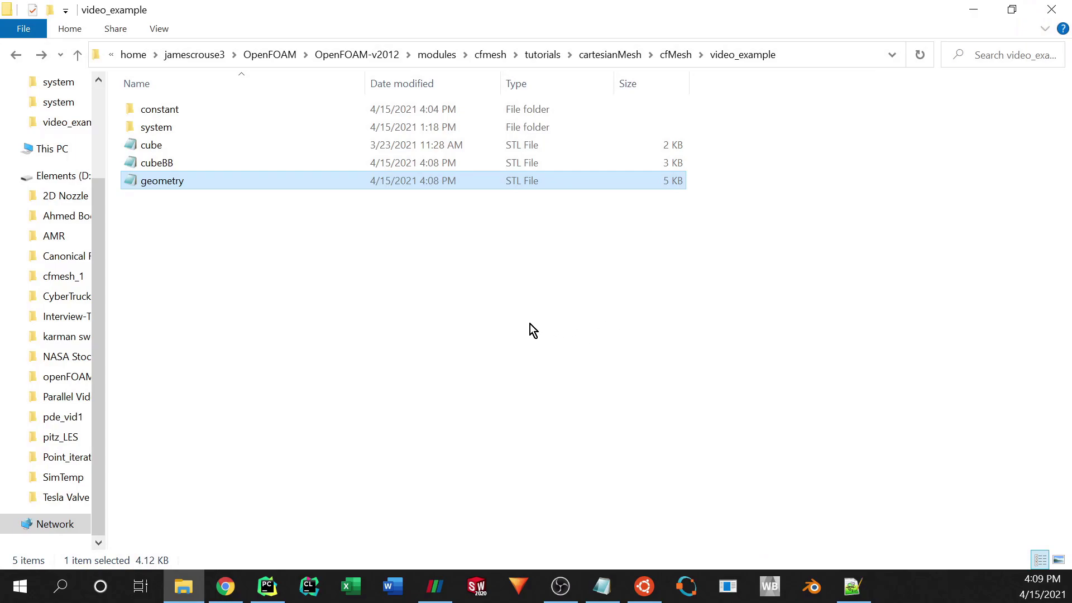
Step: Return to the terminal and run cartesianMesh to generate the mesh
left_click(974, 17)
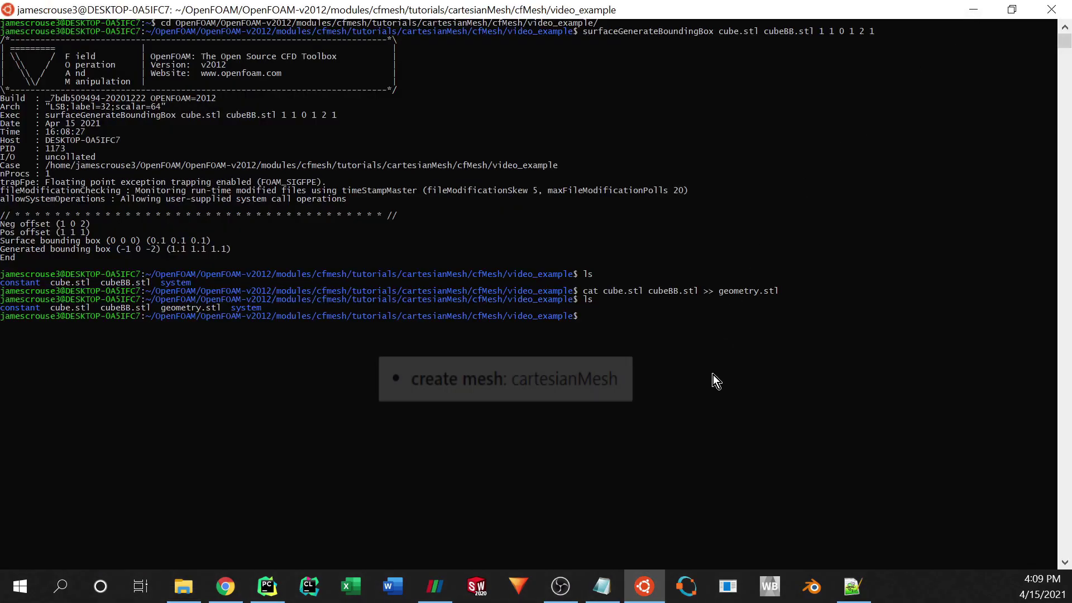
left_click(713, 374)
key("Escape")
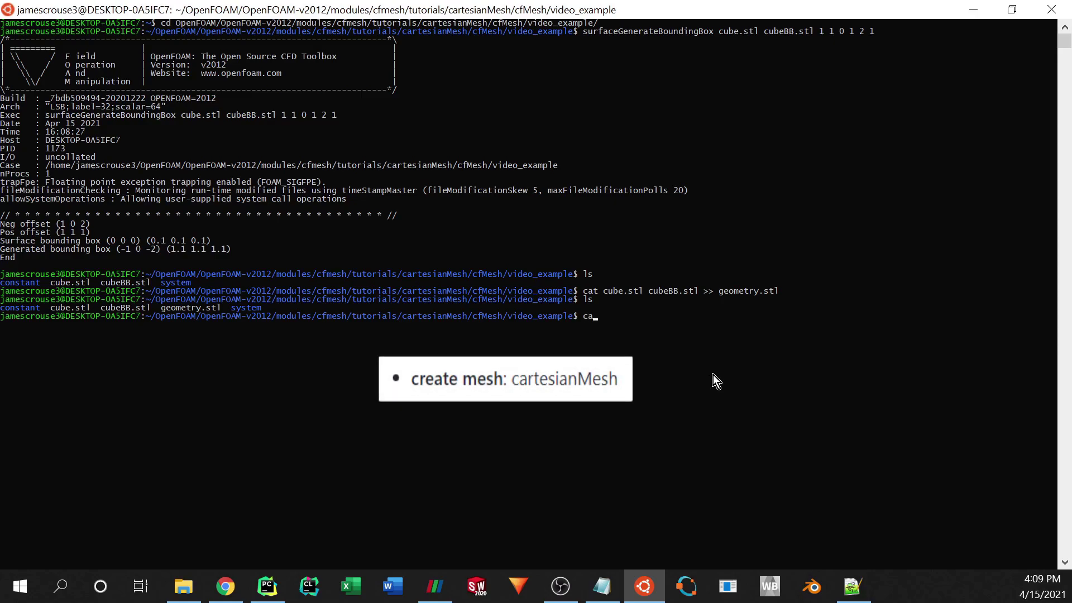
type("cartesianMesh")
key("Return")
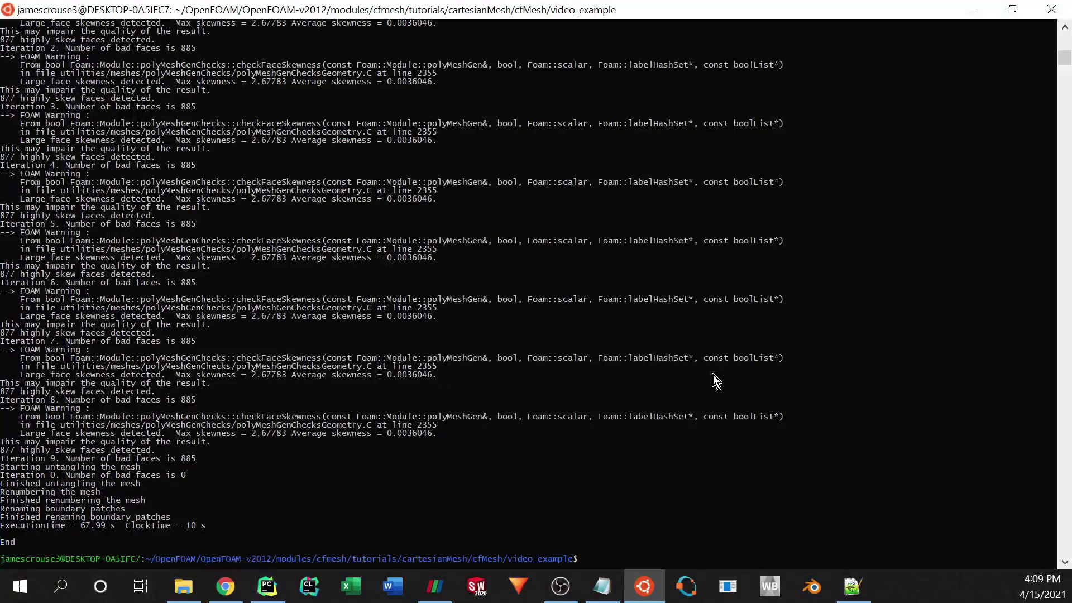
Step: Create an empty mesh.foam with touch and confirm it in the folder listing
type("touch")
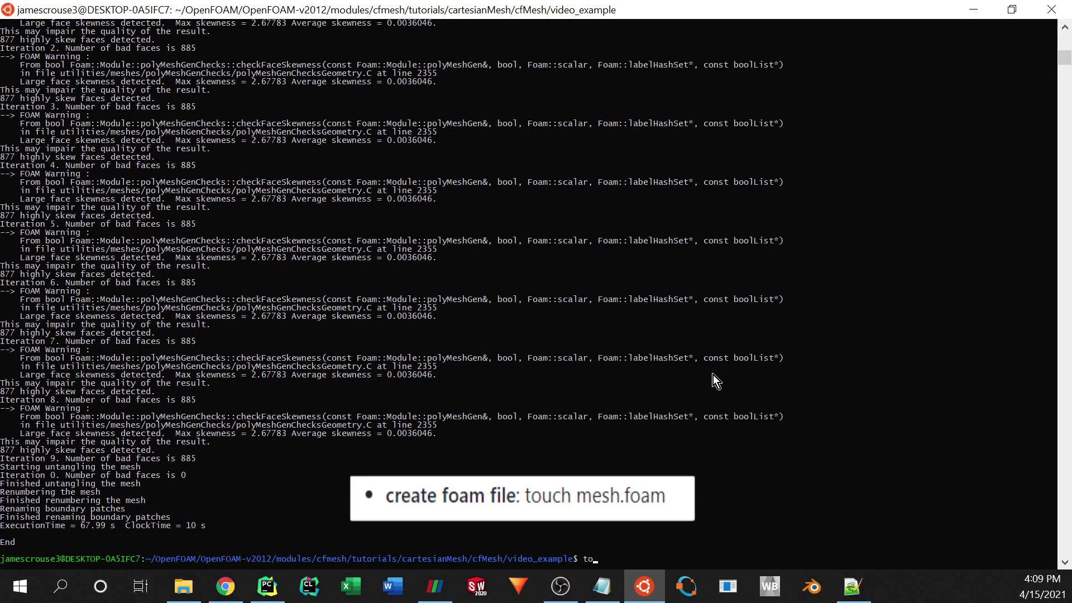
type(" mesh.foam")
key("Return")
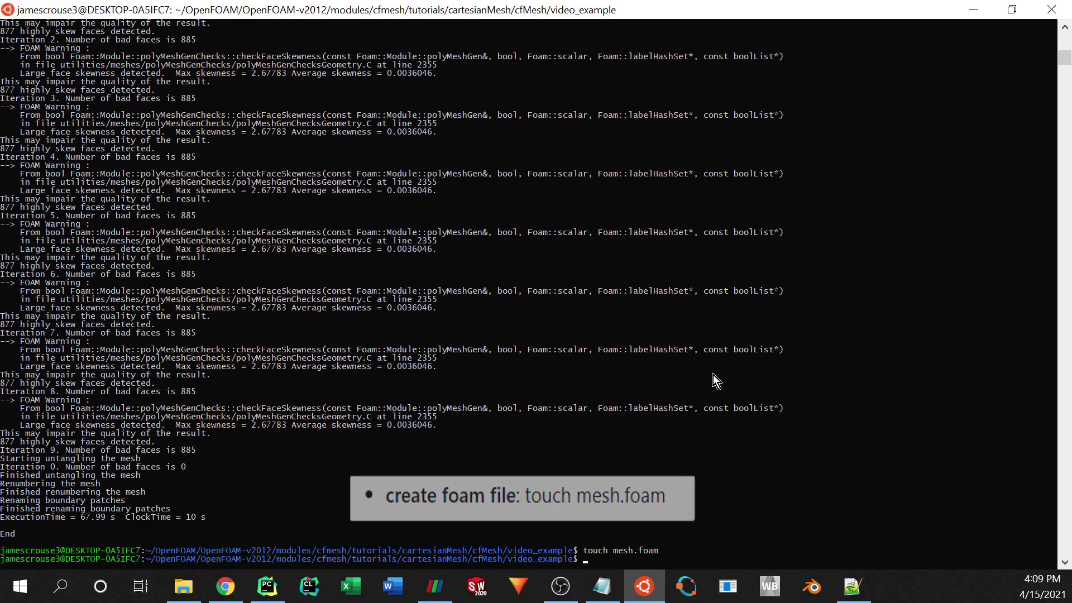
type("ls")
key("Return")
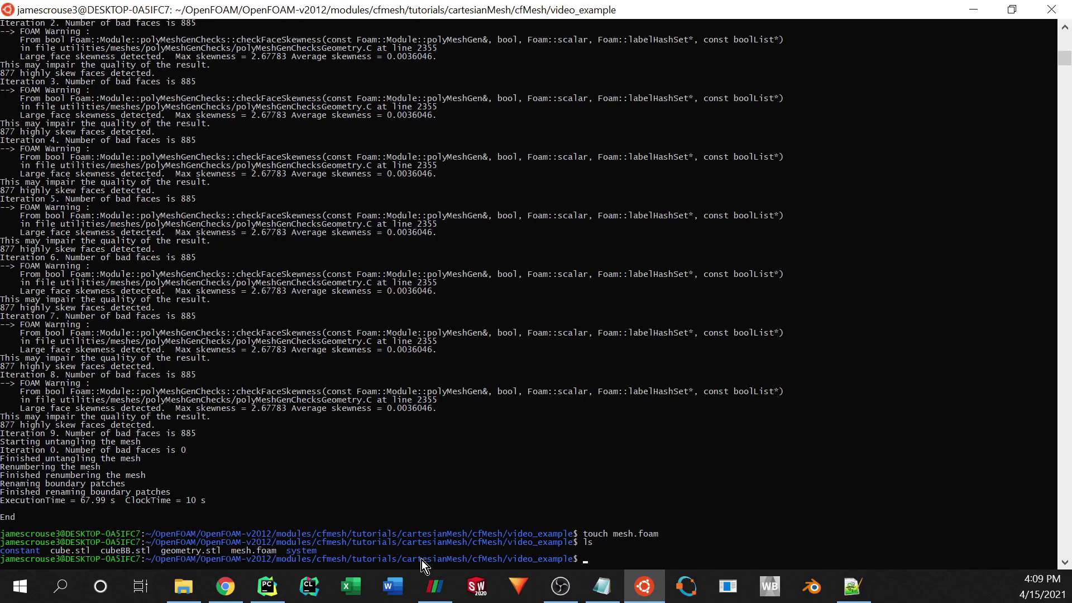
left_click(438, 576)
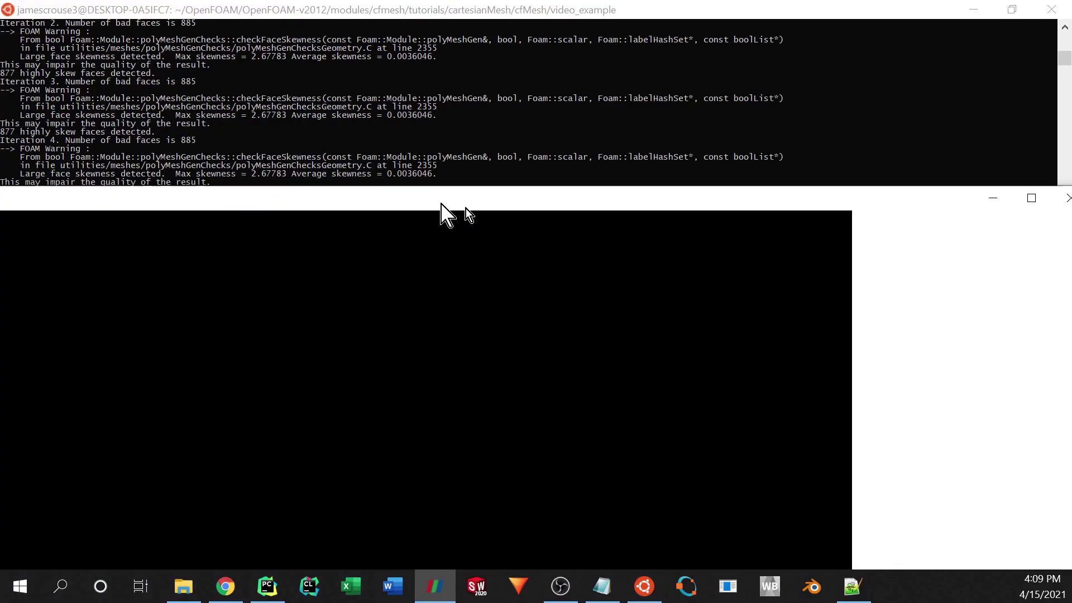
Step: Maximize ParaView and open mesh.foam from the WSL cfMesh/video_example folder
left_click_drag(466, 209, 568, 9)
left_click_drag(842, 340, 447, 339)
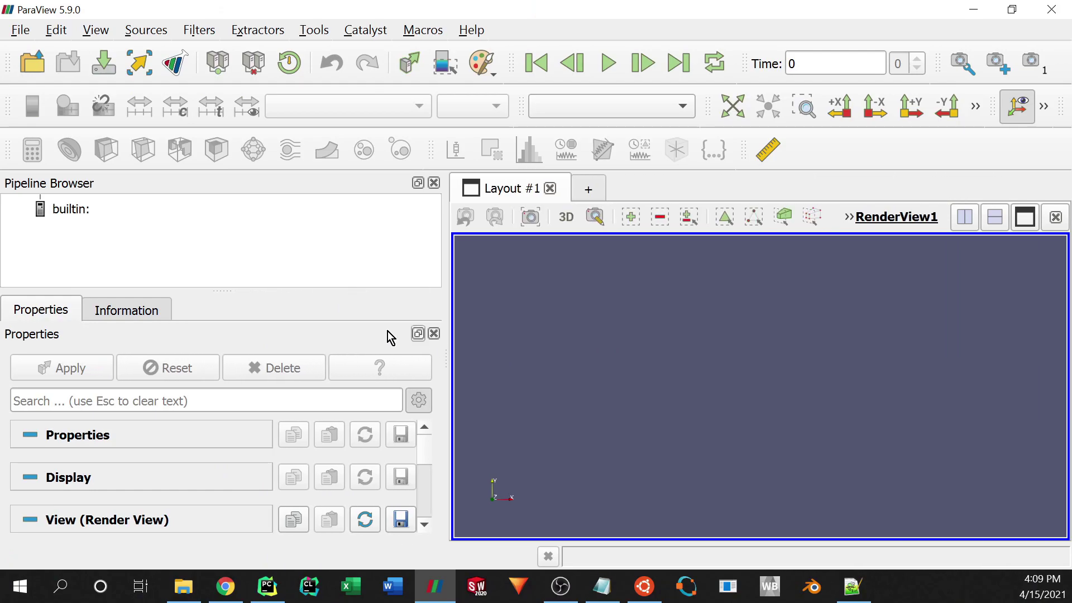
left_click(36, 70)
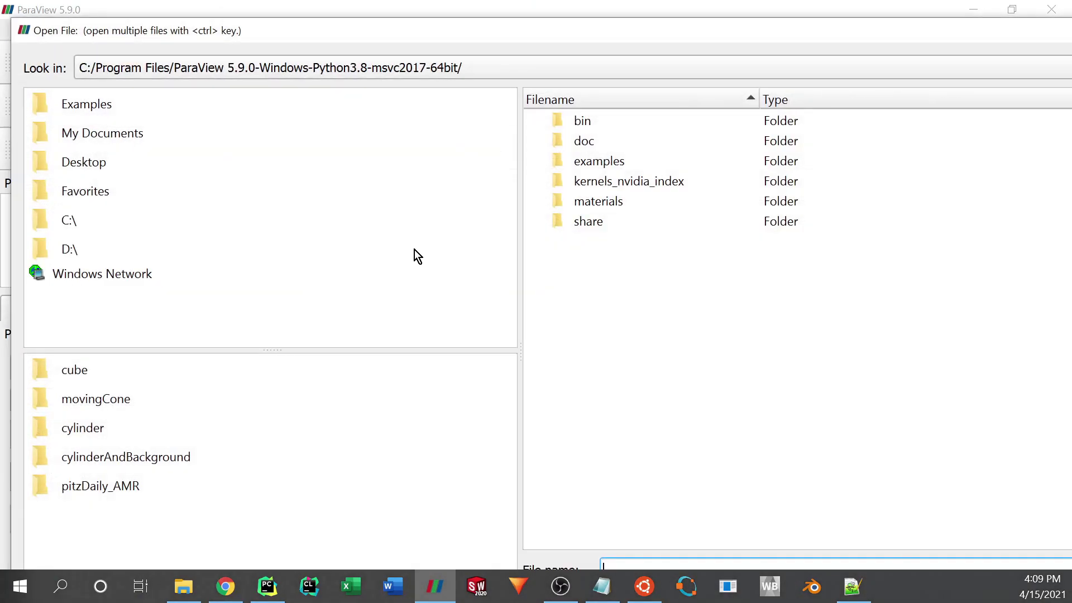
left_click(101, 369)
left_click(341, 72)
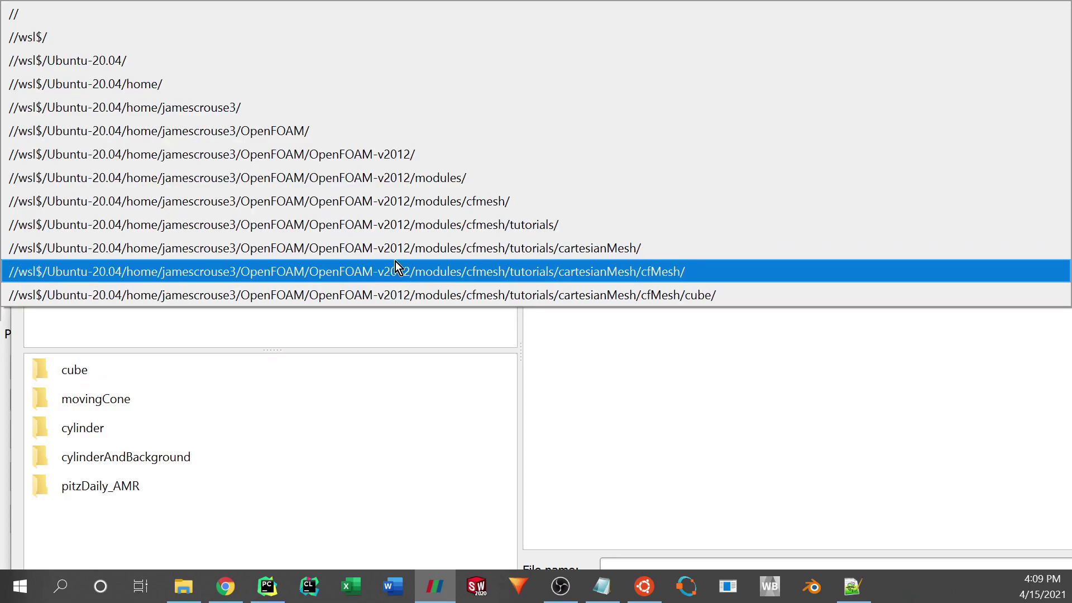
left_click(396, 270)
double_click(626, 183)
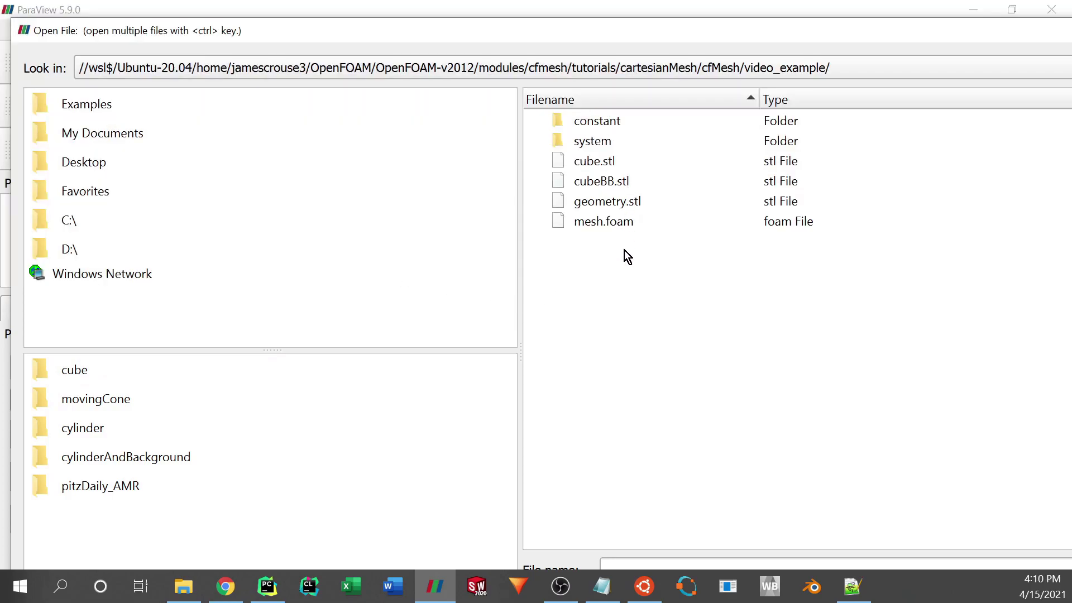
double_click(626, 222)
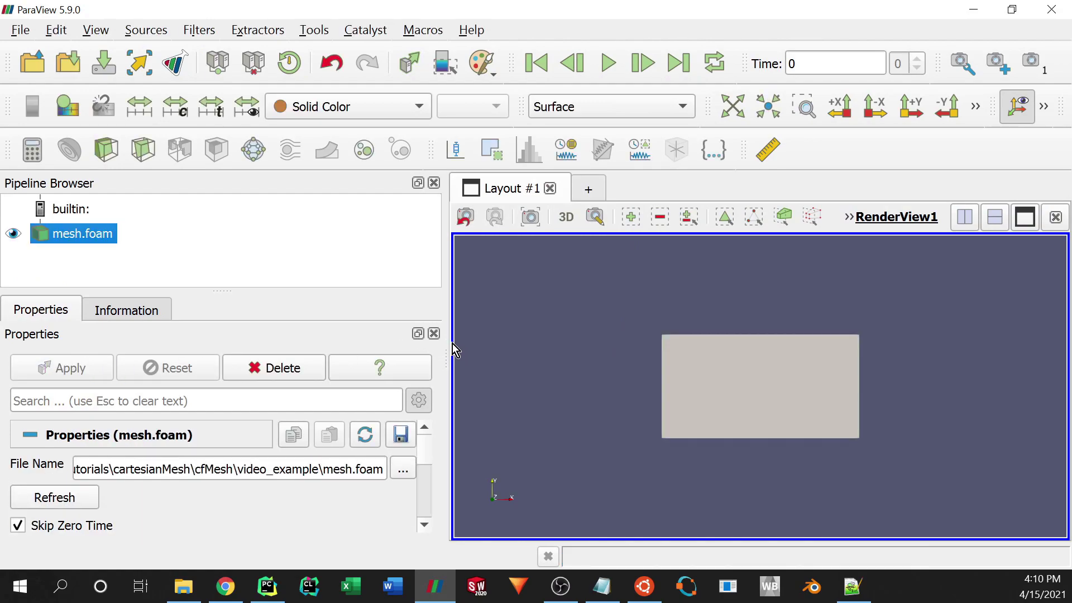
Step: Display mesh.foam as Surface With Edges and orbit onto the refined cells around the cube
left_click_drag(445, 350, 324, 348)
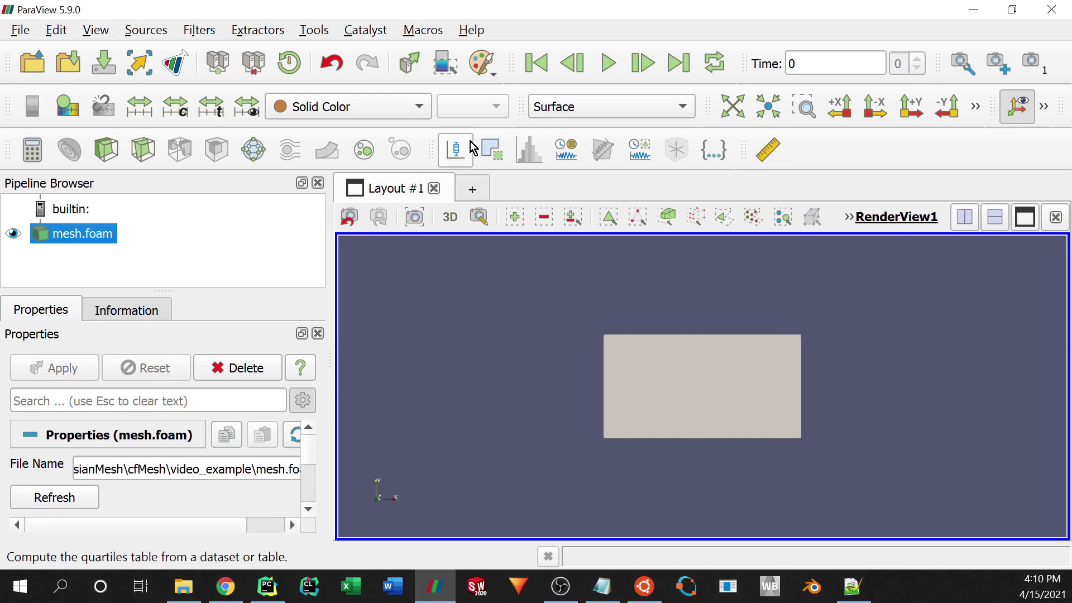
left_click(581, 106)
left_click(572, 176)
left_click_drag(631, 275, 670, 378)
scroll(670, 377, "up", 6)
scroll(678, 454, "down", 2)
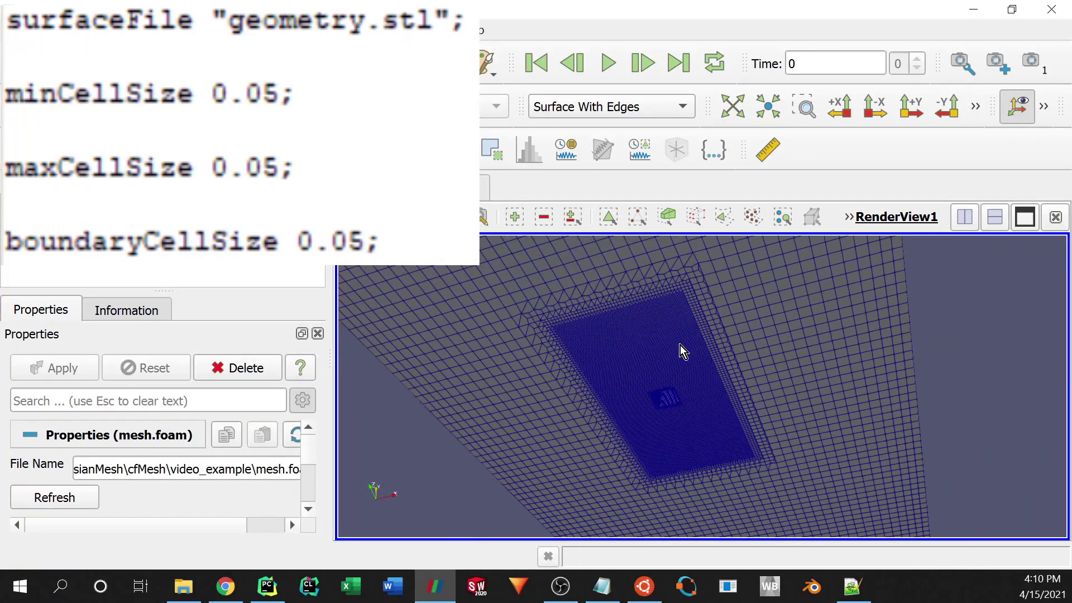
left_click_drag(681, 346, 675, 412)
scroll(670, 424, "up", 3)
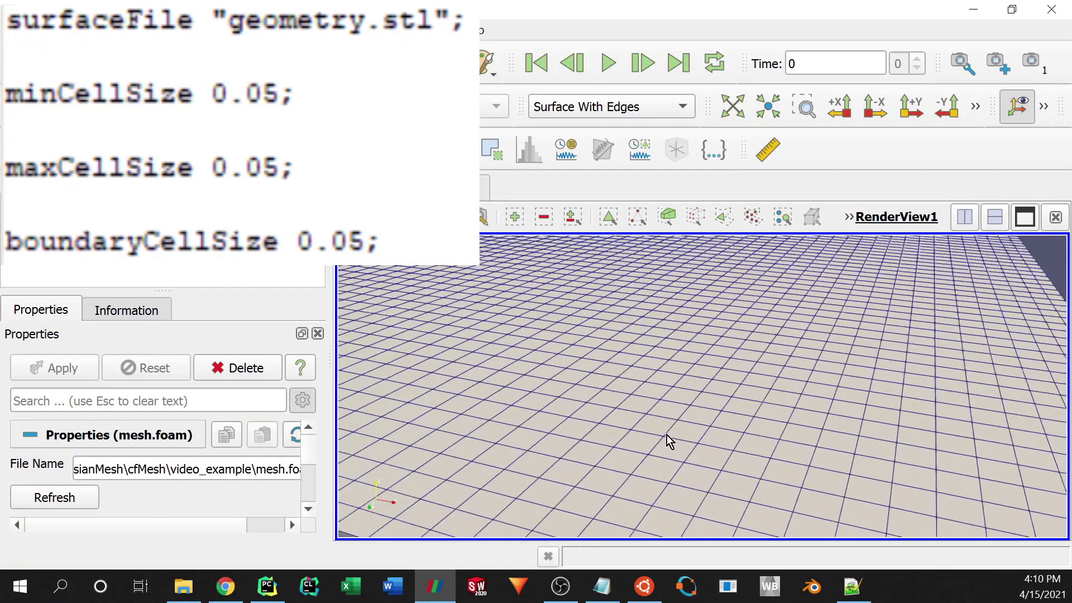
scroll(667, 435, "up", 2)
scroll(658, 457, "down", 4)
scroll(693, 444, "down", 2)
scroll(682, 391, "down", 3)
scroll(665, 329, "up", 2)
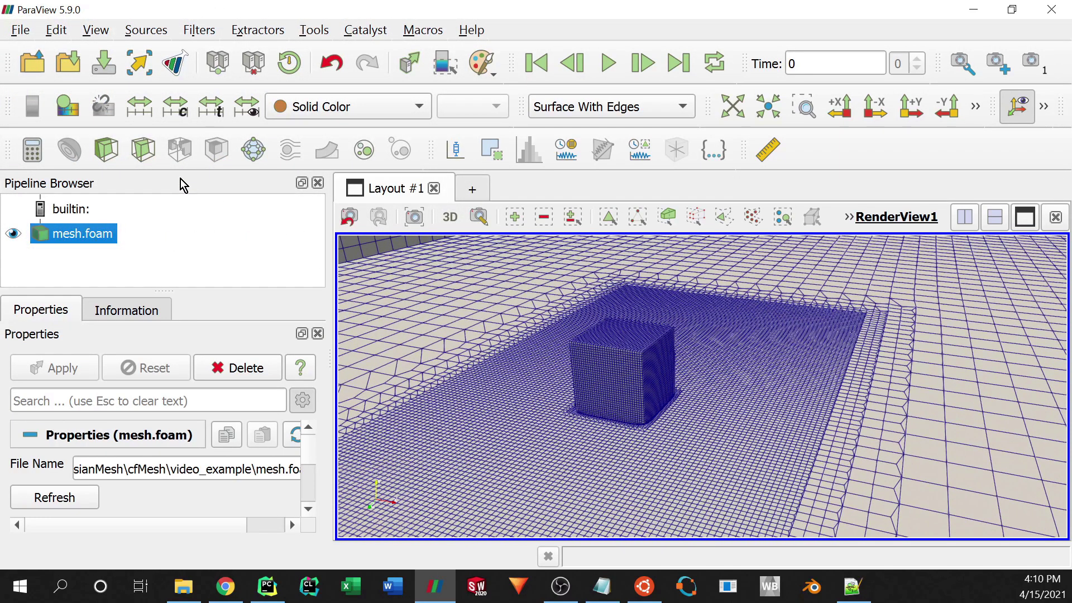
Step: Add and apply a Slice filter, showing Slice1 as Surface With Edges
left_click(152, 150)
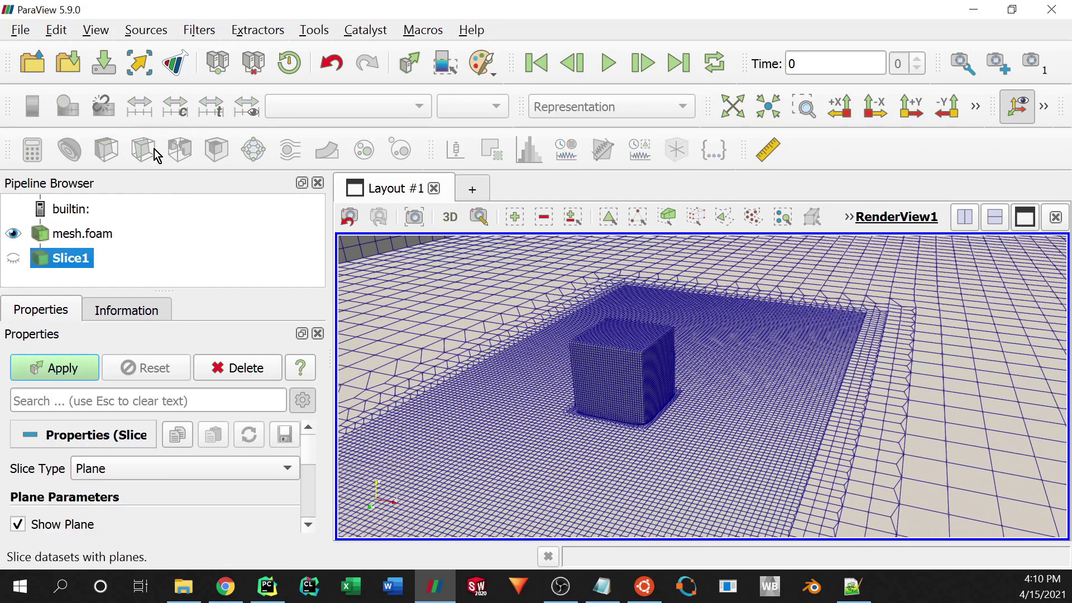
left_click(88, 373)
left_click(563, 109)
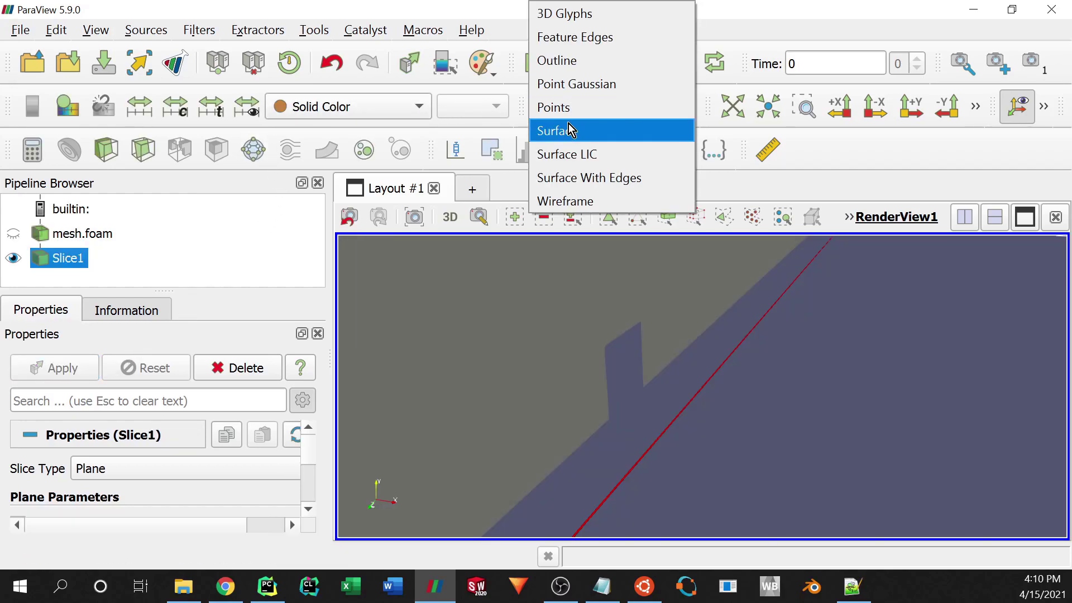
left_click(587, 178)
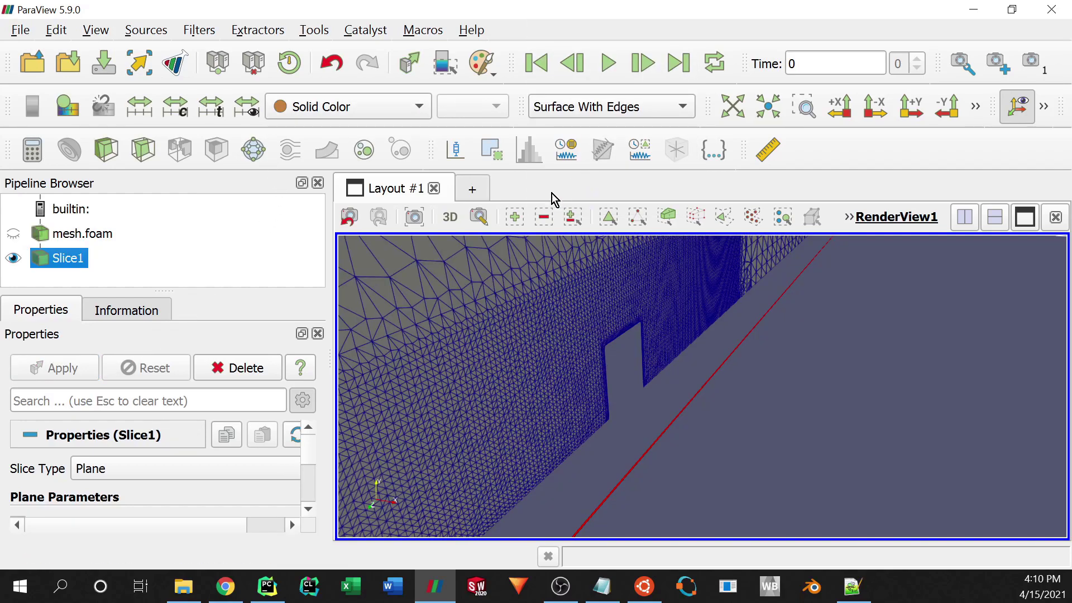
Step: Make mesh.foam visible again, zoom toward the cube's top, and switch to the -X view
left_click(13, 234)
scroll(511, 354, "up", 5)
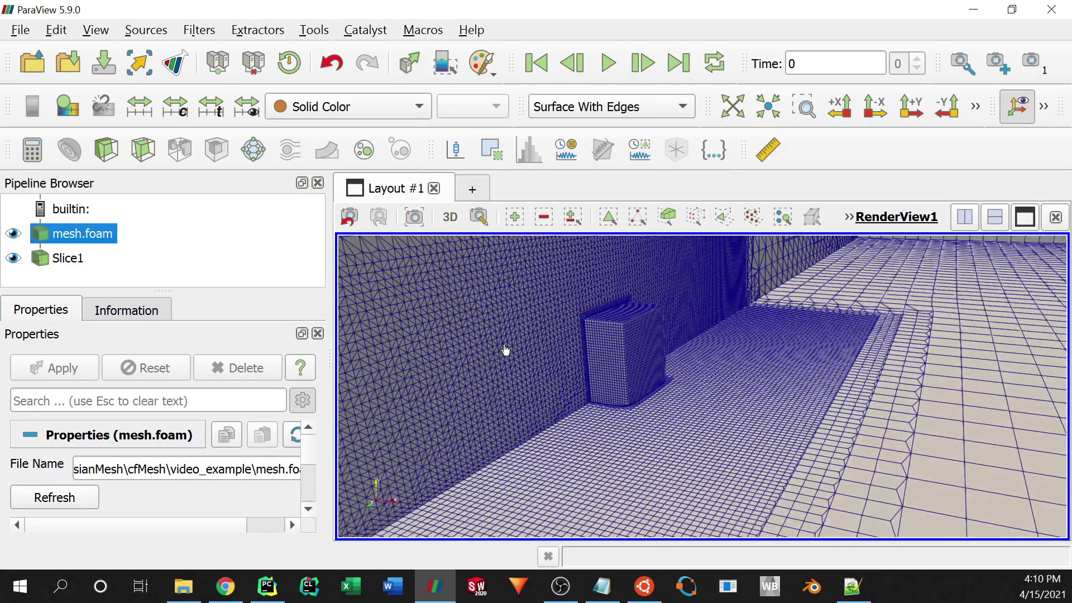
scroll(560, 340, "up", 2)
scroll(562, 353, "up", 3)
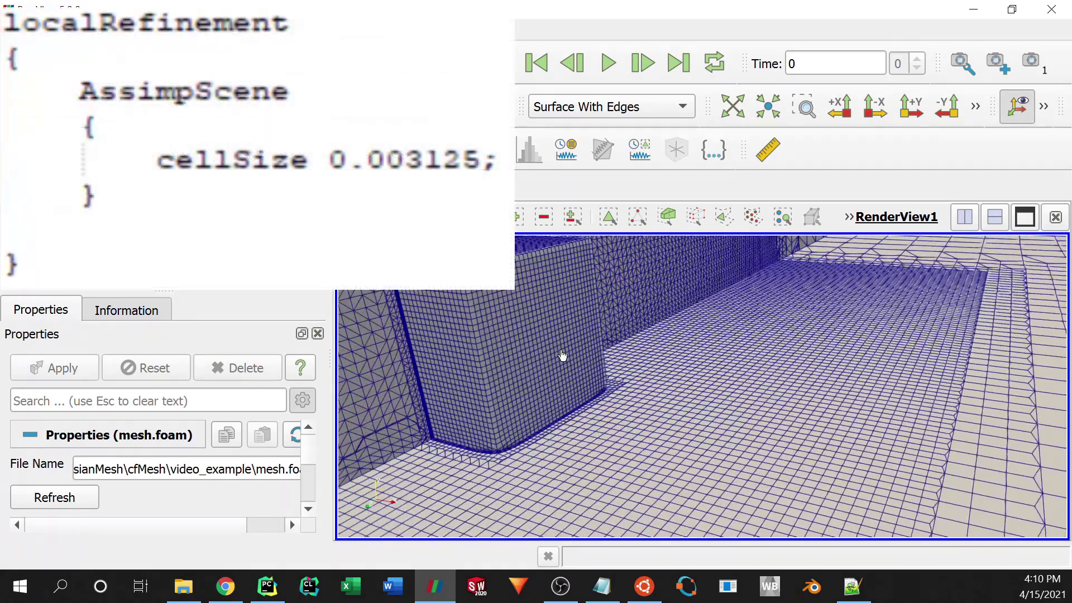
left_click_drag(581, 361, 587, 385)
scroll(586, 386, "up", 3)
scroll(614, 390, "up", 3)
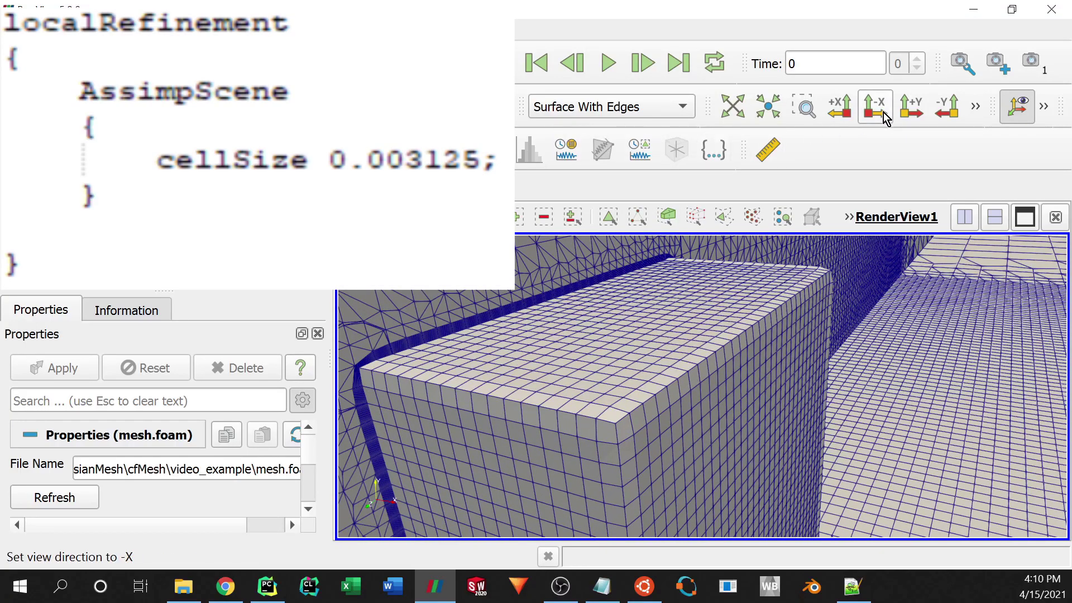
left_click(933, 110)
Step: Switch to the +Y view direction and zoom into the fine refinement-box cells
left_click(921, 117)
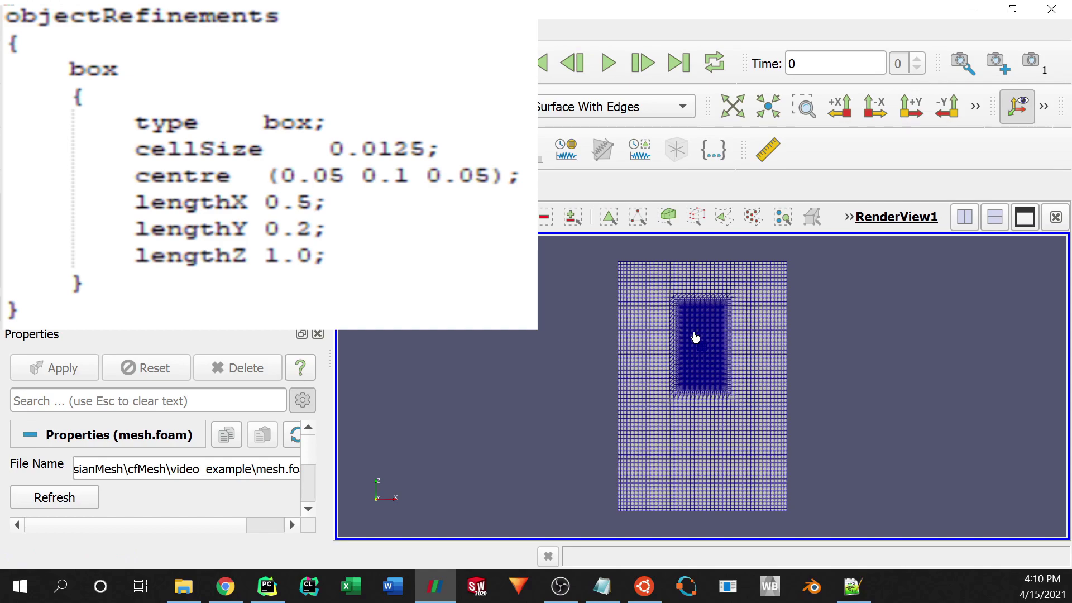
scroll(695, 337, "up", 3)
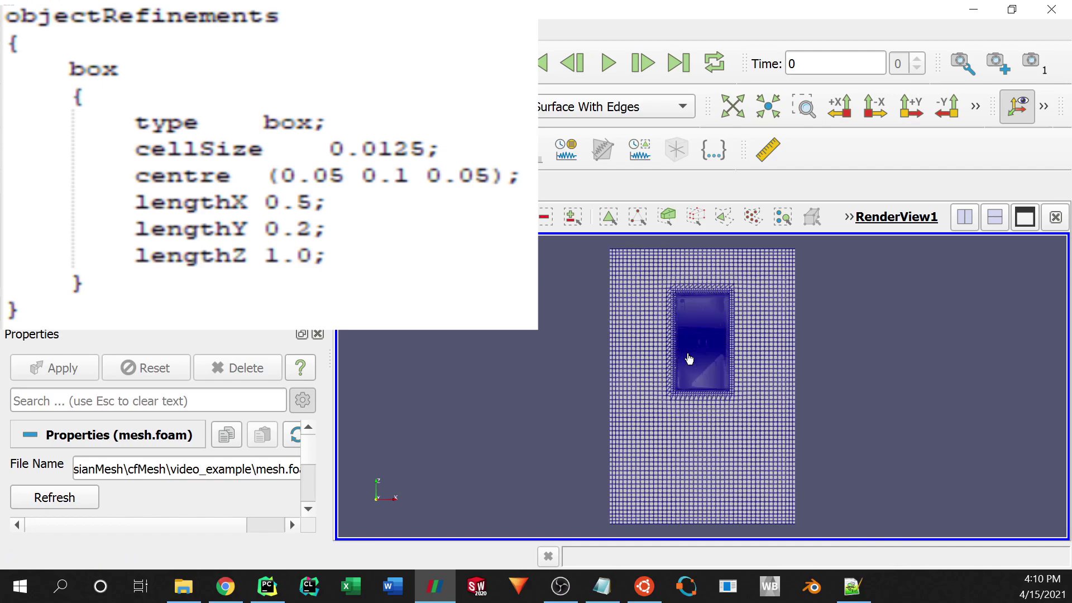
scroll(685, 385, "up", 3)
scroll(683, 406, "up", 5)
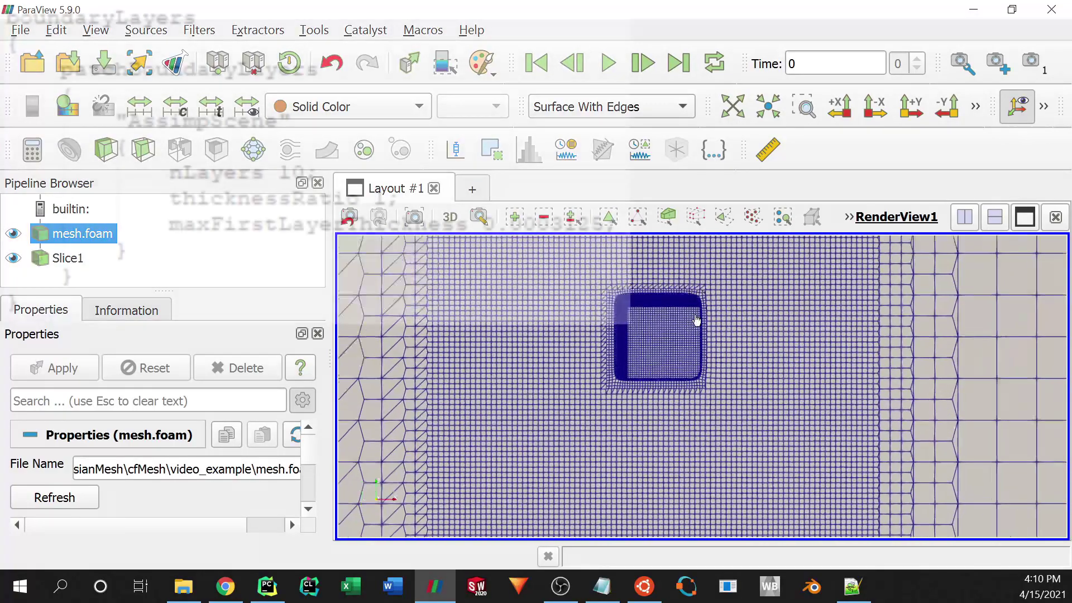
Step: Zoom and orbit onto the cube wall and floor to see the thin boundary-layer cells
scroll(696, 335, "up", 5)
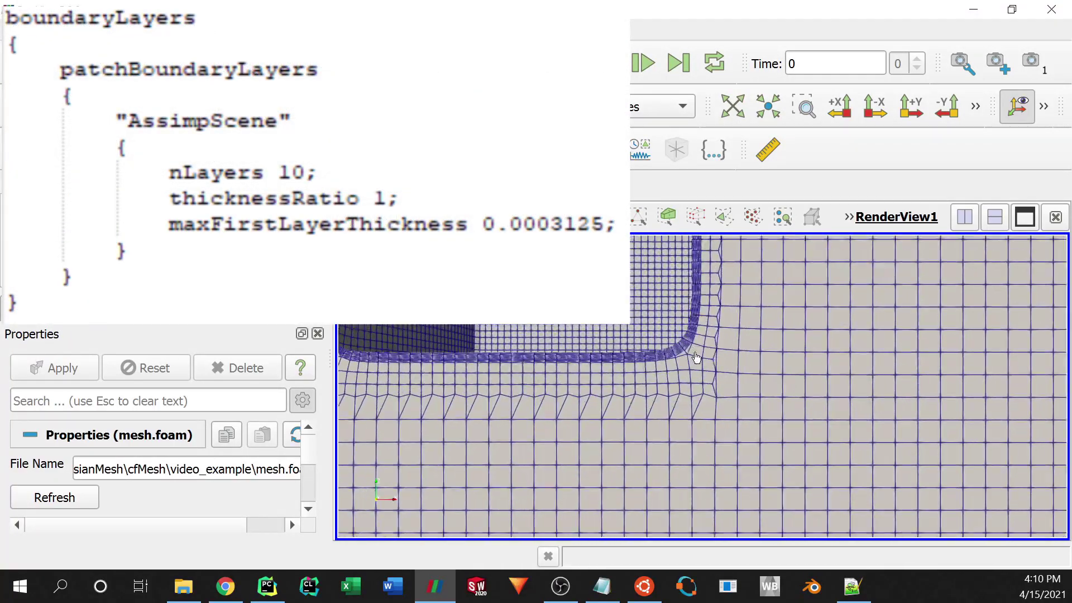
left_click_drag(697, 358, 702, 397)
scroll(703, 400, "up", 4)
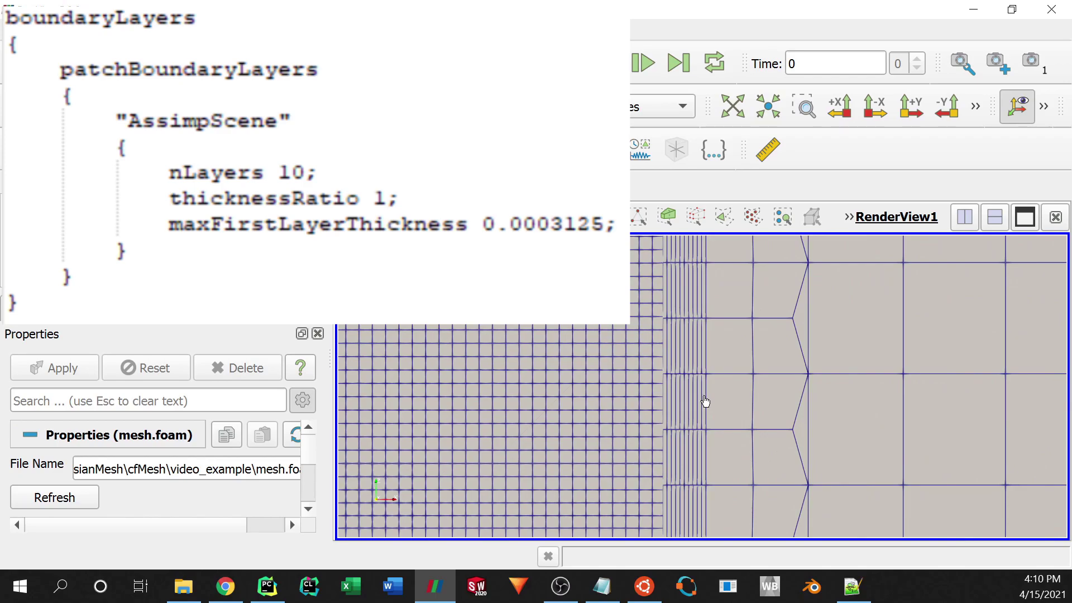